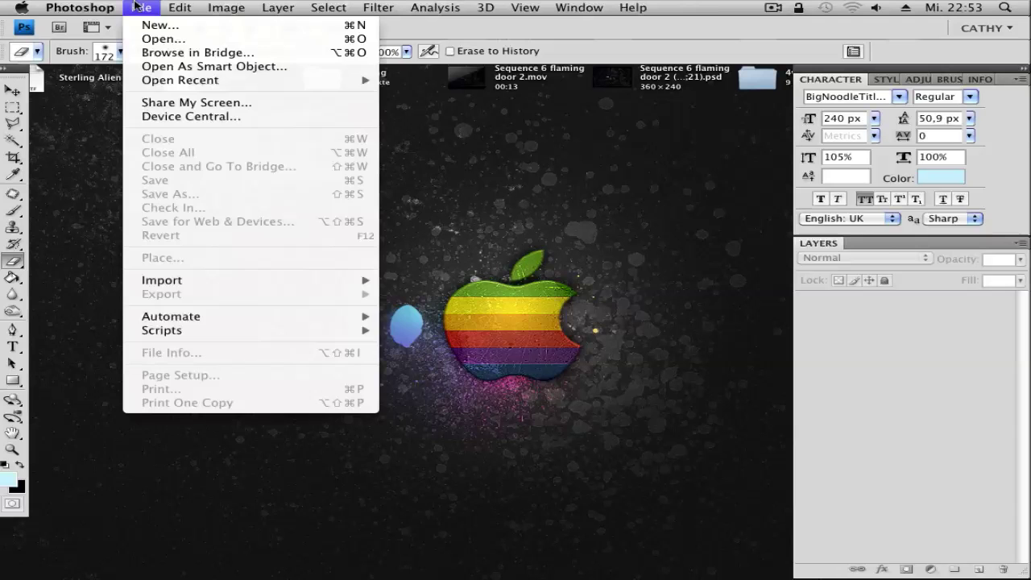
Create a new 1152 × 870 px document from the preset and enlarge its window.
click(153, 25)
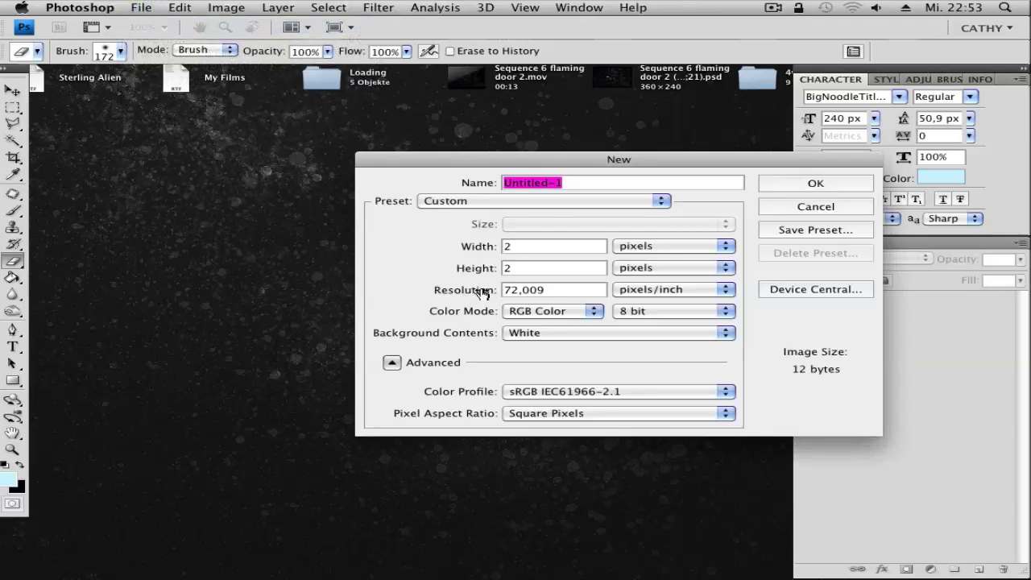
click(648, 202)
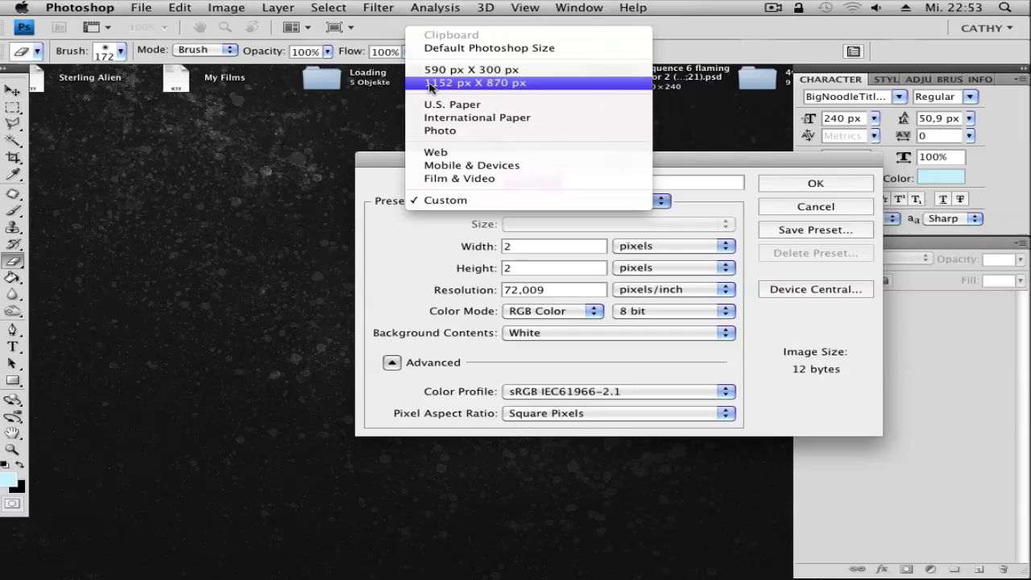
click(515, 85)
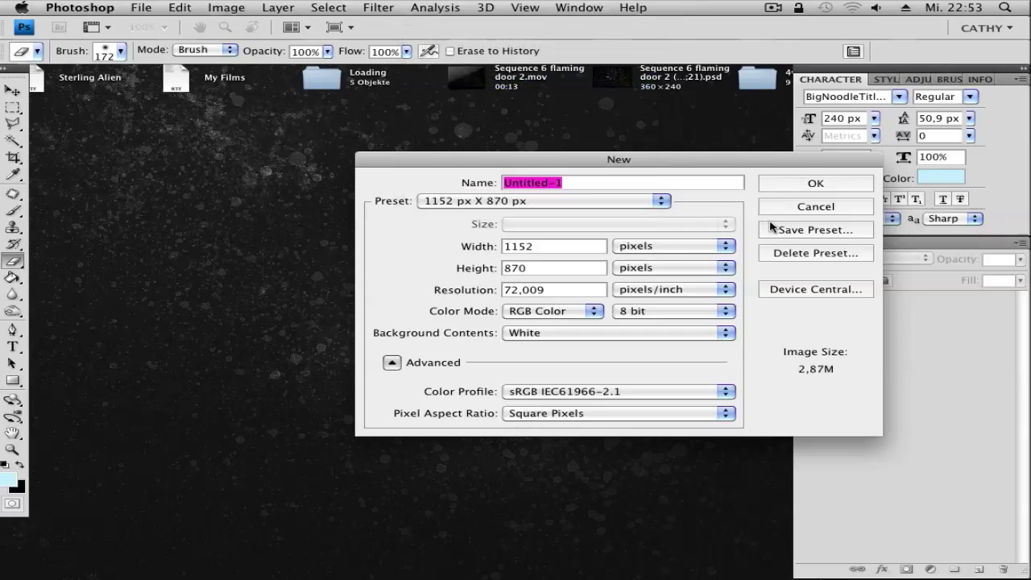
click(781, 184)
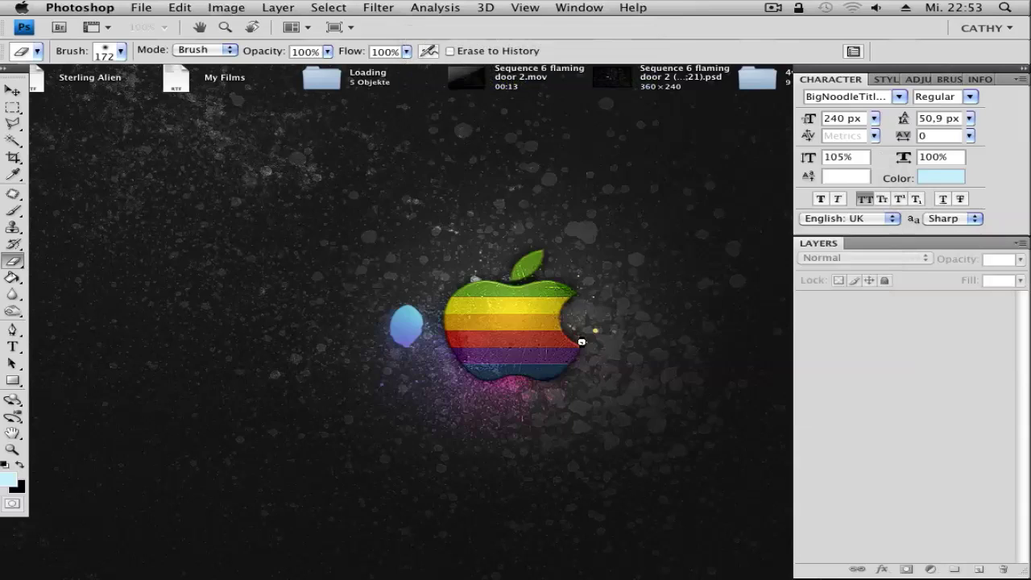
drag(727, 505, 783, 567)
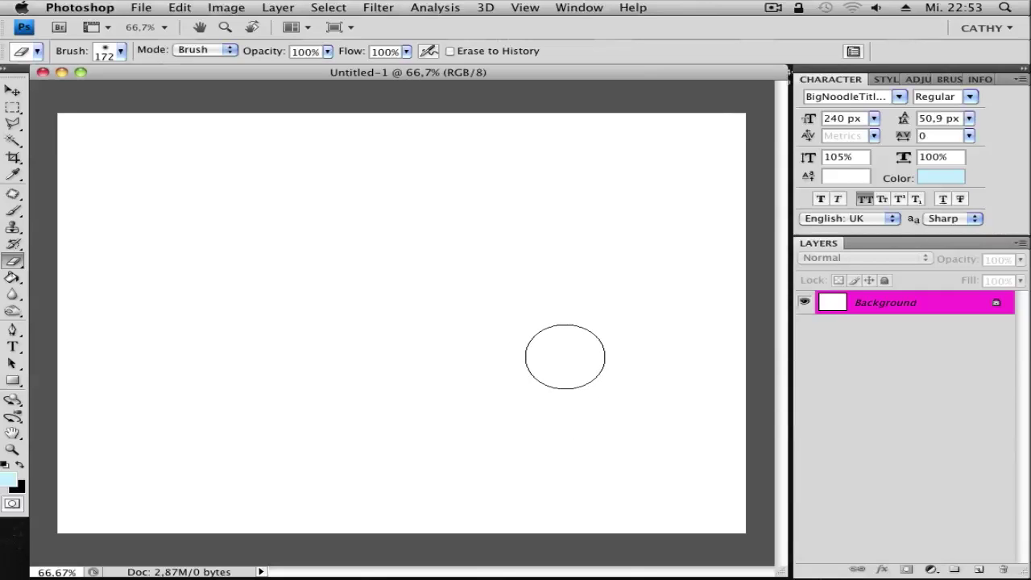
Fill the background dark navy and add white BATTLEFIELD 3 text across the canvas.
key(x)
key(alt+BackSpace)
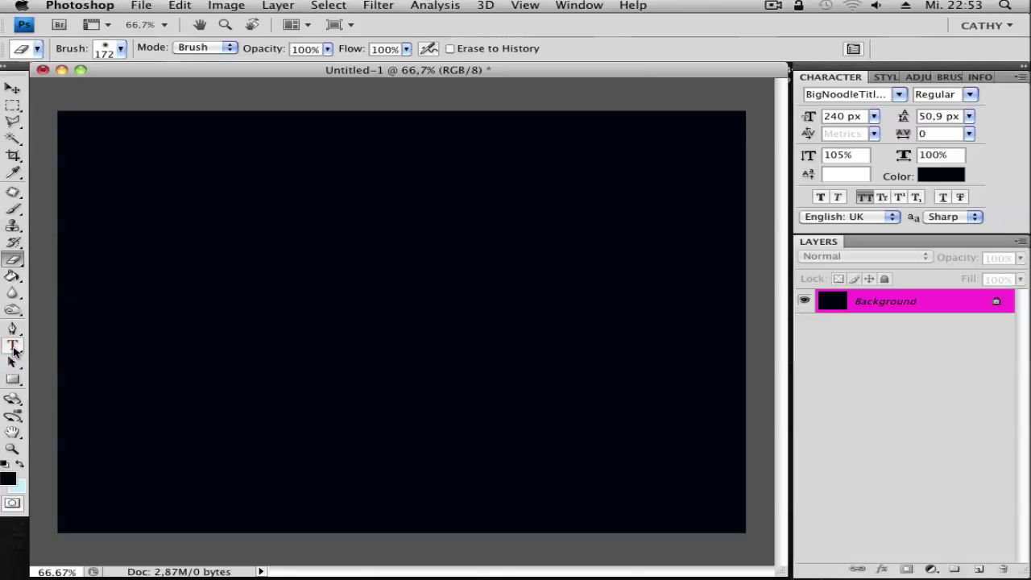
click(13, 347)
click(174, 322)
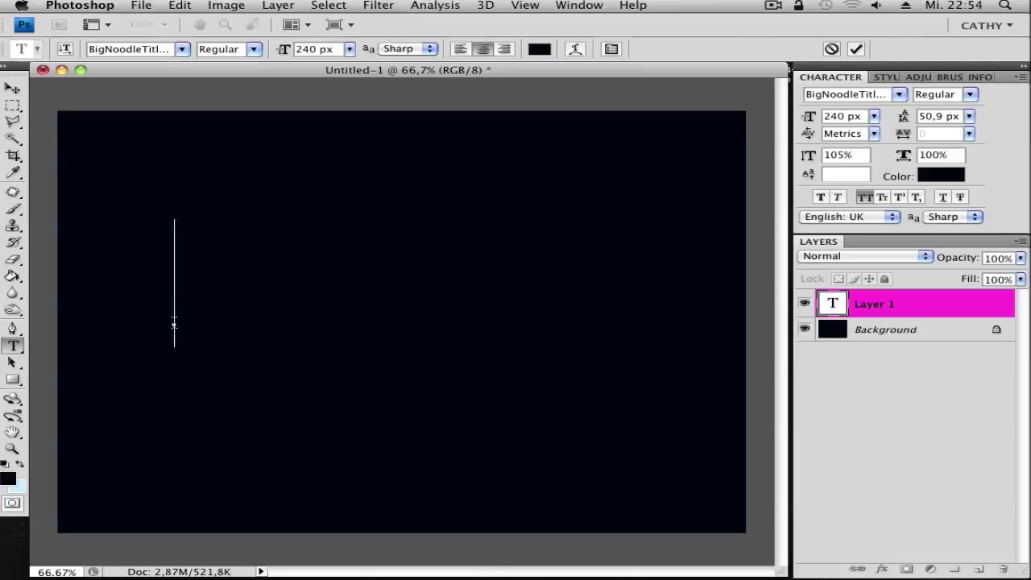
text(CATHY DESIGNS)
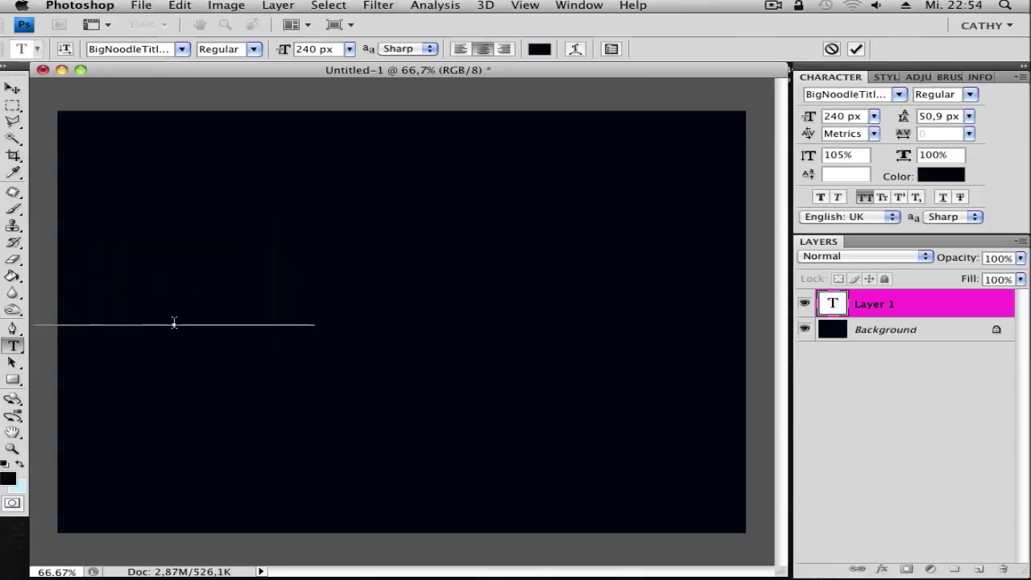
key(super+a)
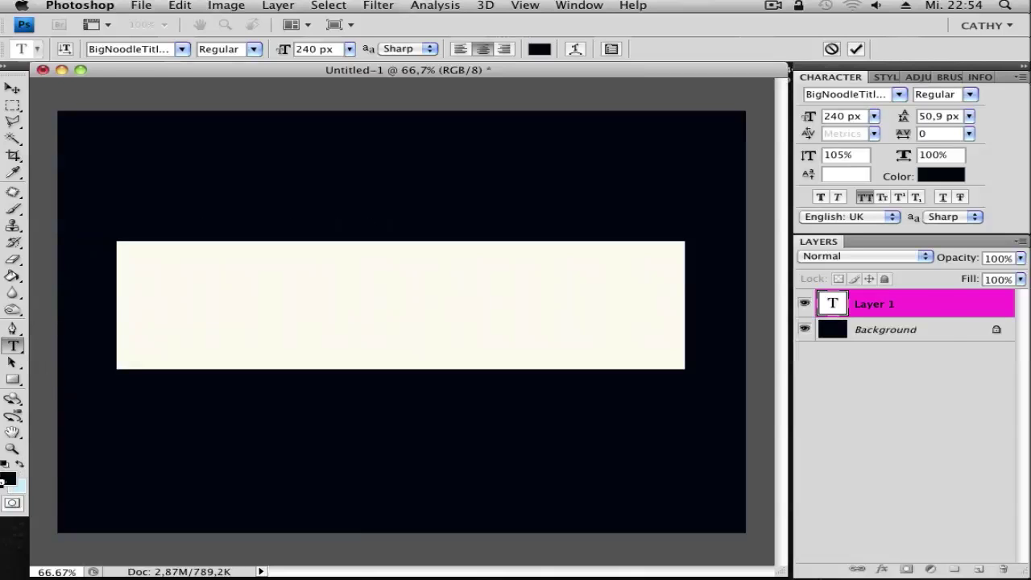
click(941, 176)
click(440, 302)
click(815, 292)
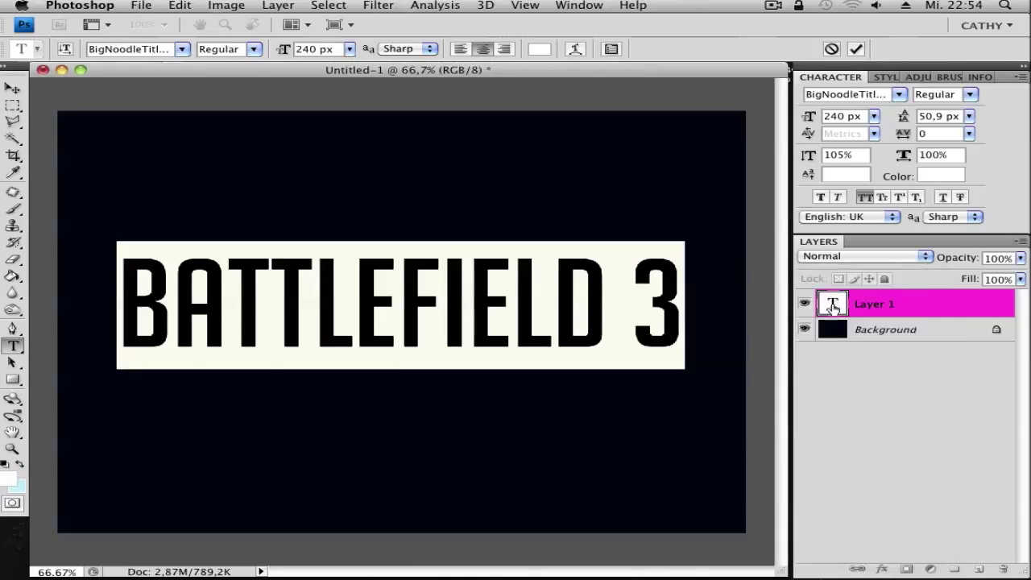
click(687, 297)
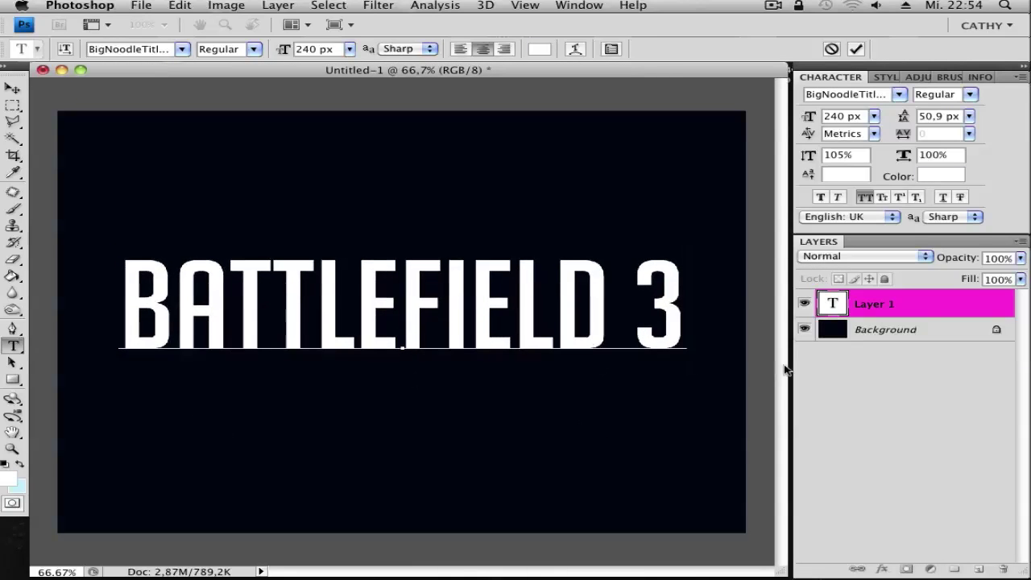
click(865, 410)
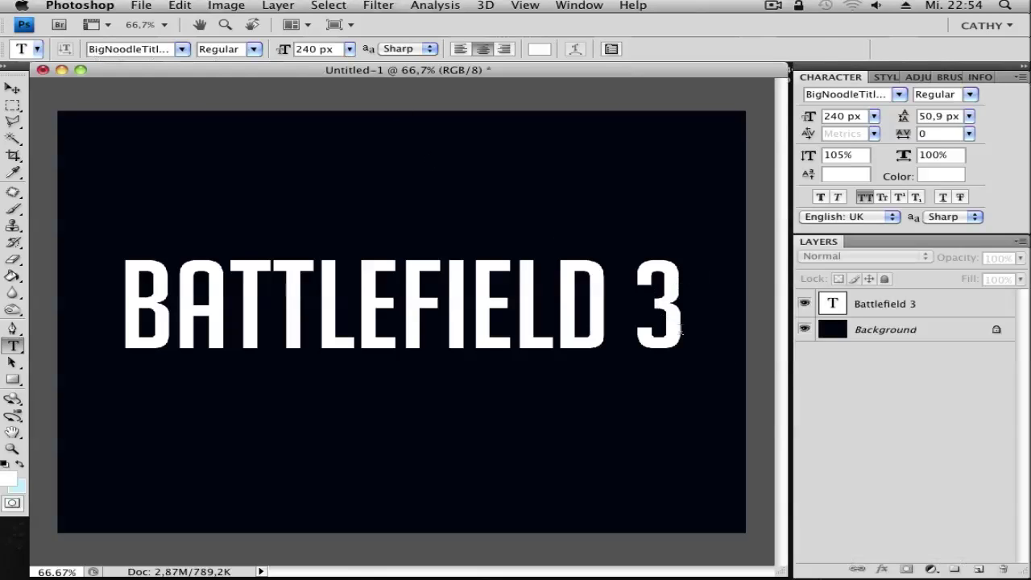
From the Battlefield 3 layer, expand the letter selection a few pixels outward.
click(945, 306)
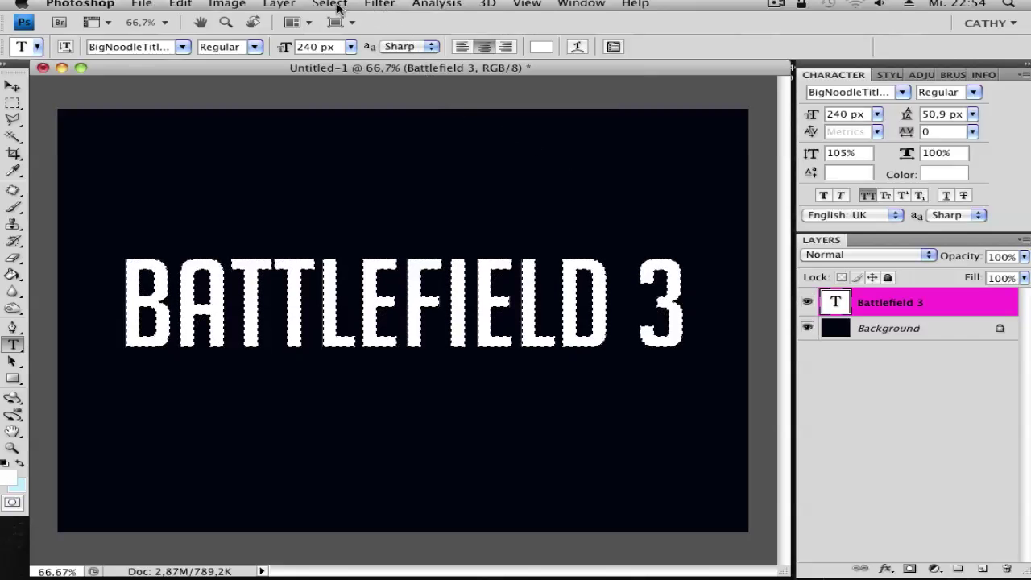
click(339, 6)
mouse_move(380, 171)
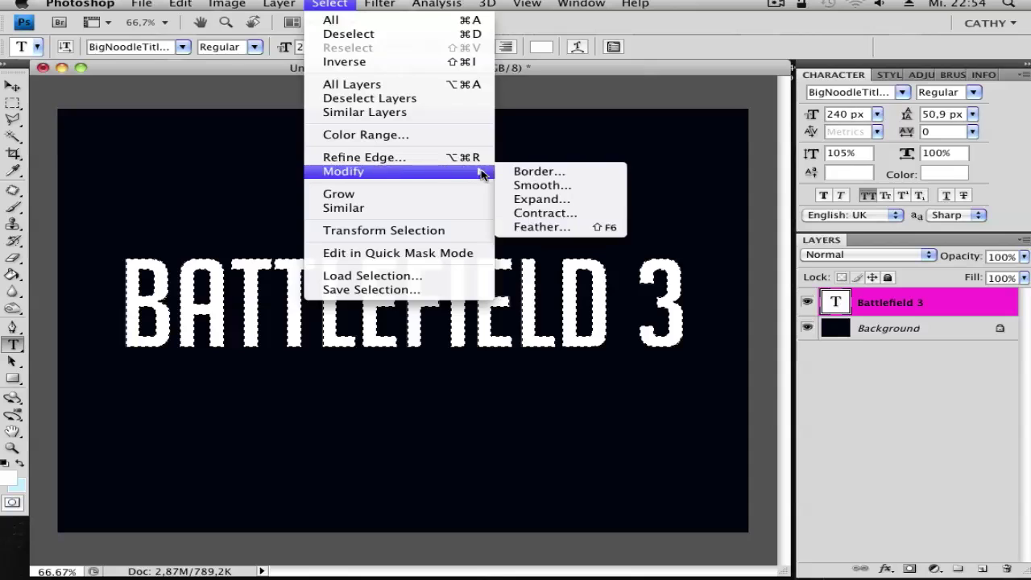
click(538, 199)
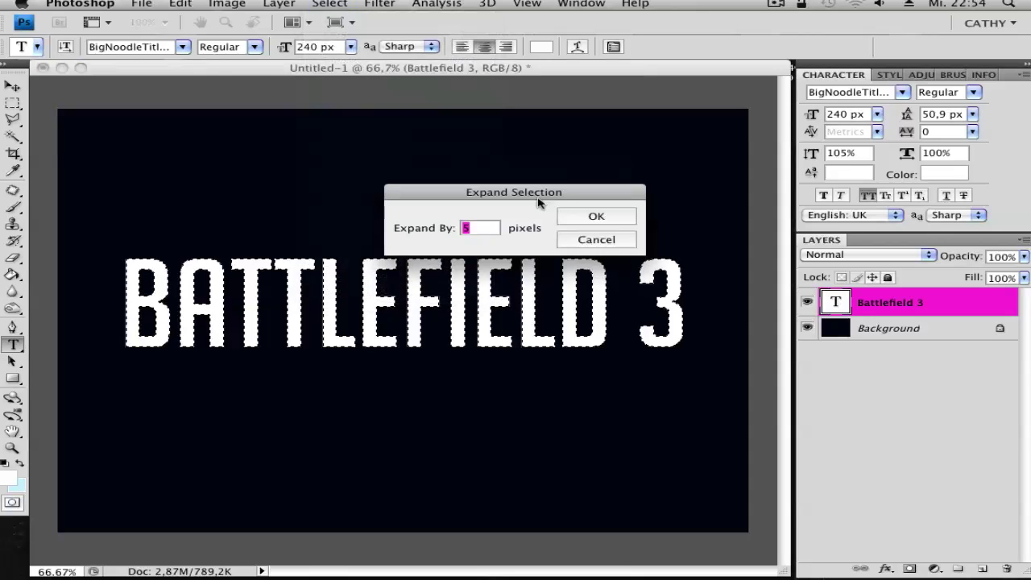
click(601, 216)
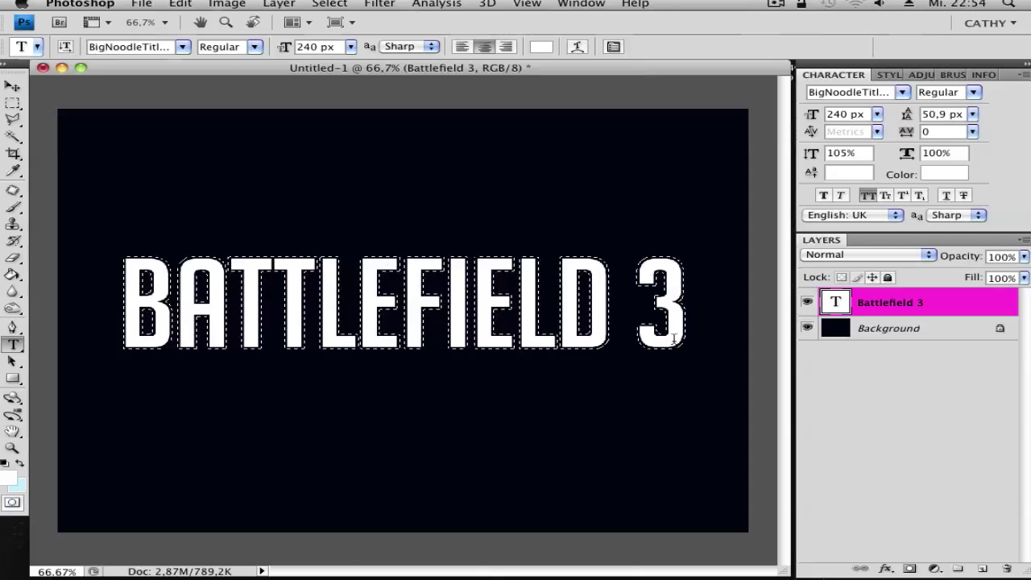
Fill the expanded letter selection with black on a new Layer 1.
click(984, 569)
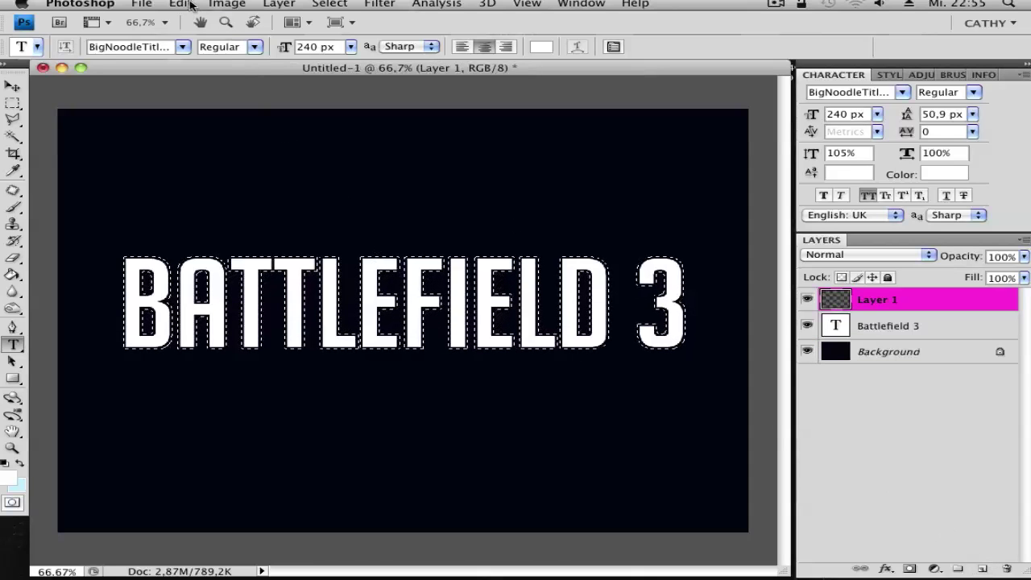
click(182, 4)
click(191, 221)
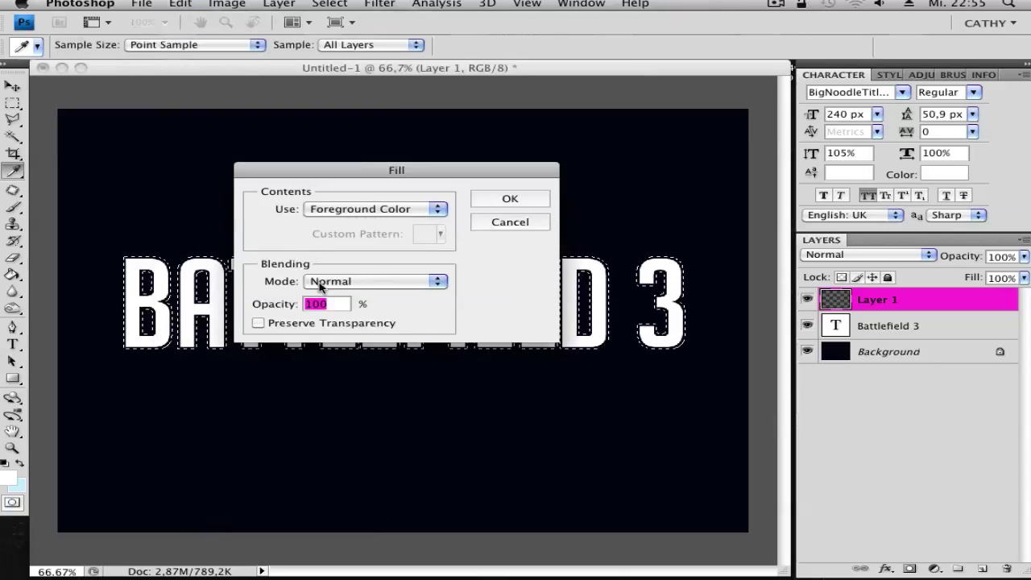
click(435, 210)
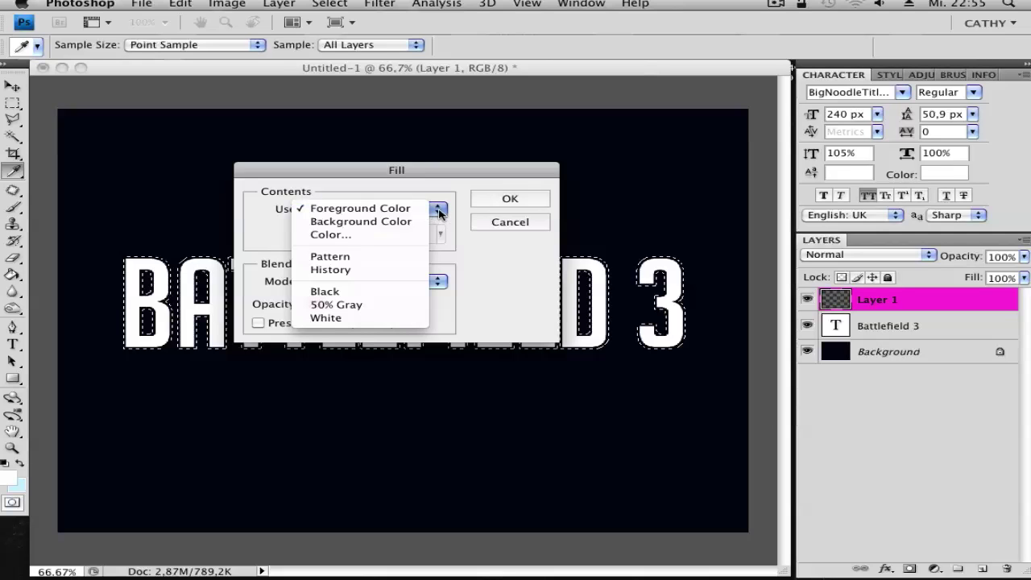
click(333, 234)
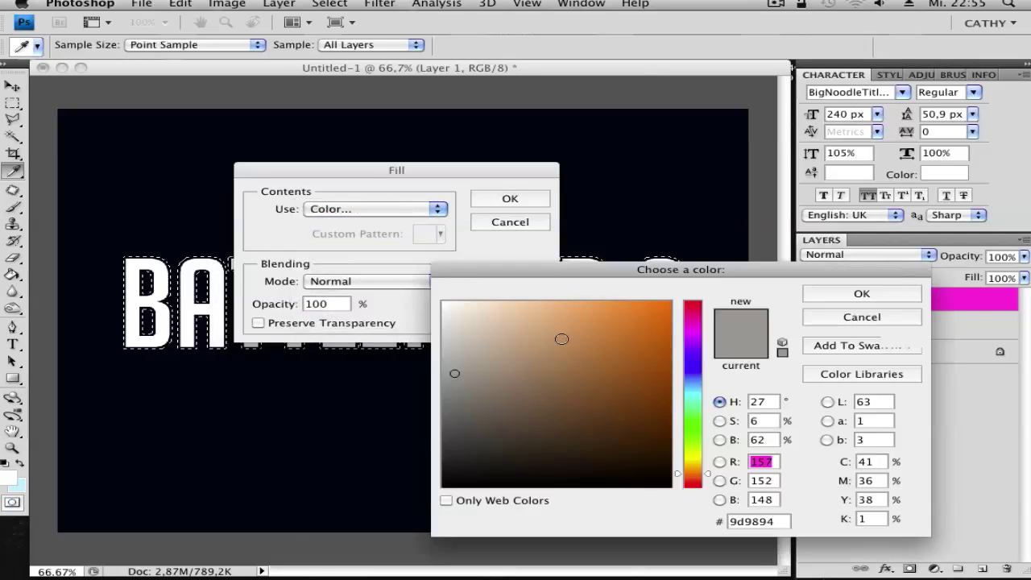
drag(636, 423, 443, 486)
click(883, 289)
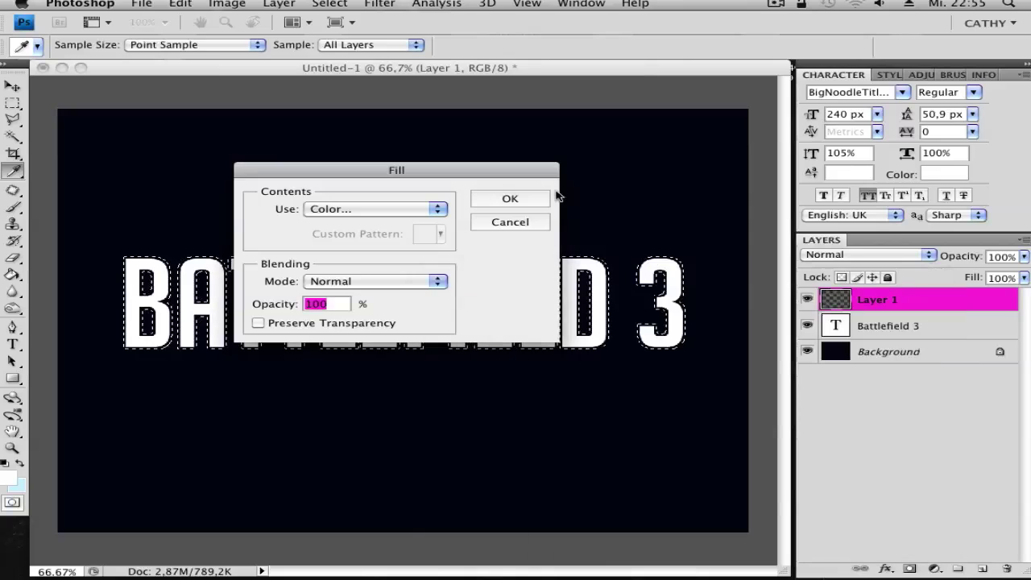
click(510, 199)
key(t)
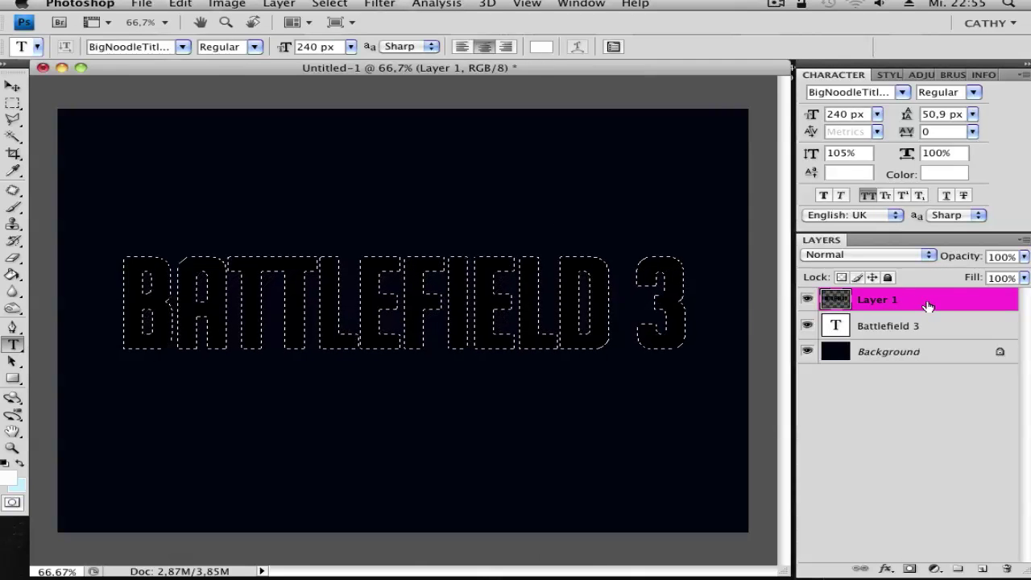
Move Layer 1 beneath the text, deselect, and hide the navy Background layer.
drag(926, 306, 928, 337)
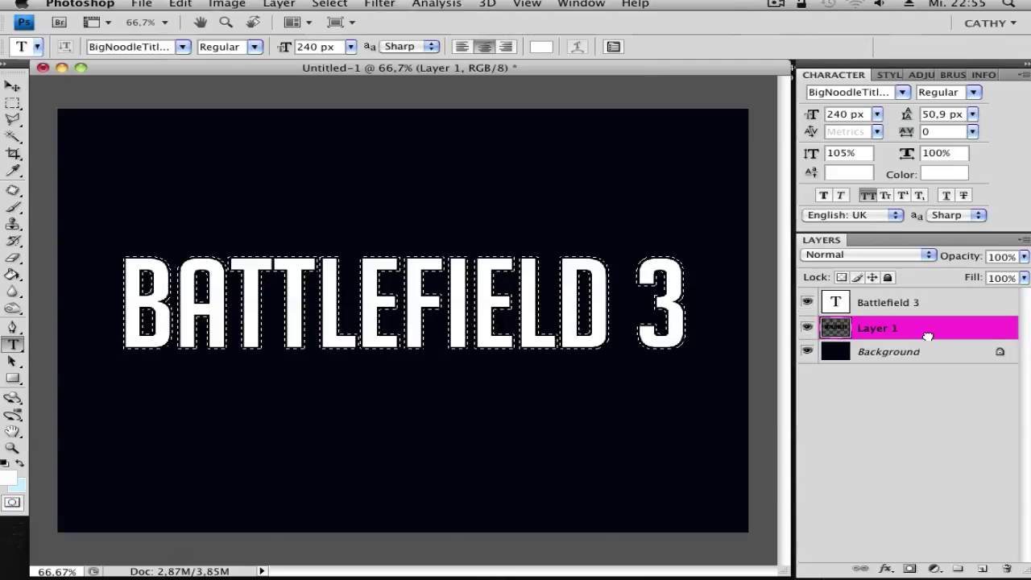
click(330, 4)
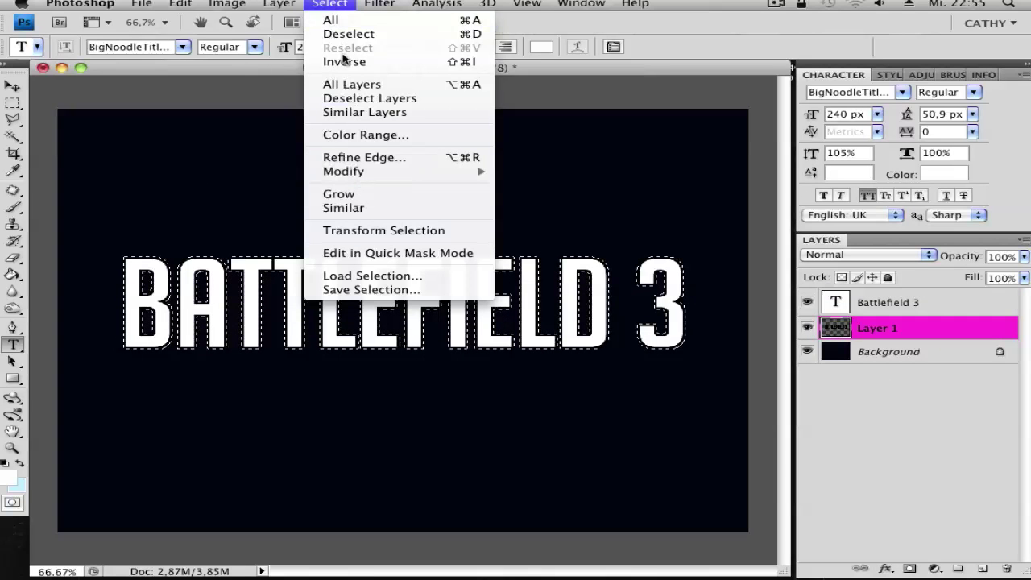
click(344, 35)
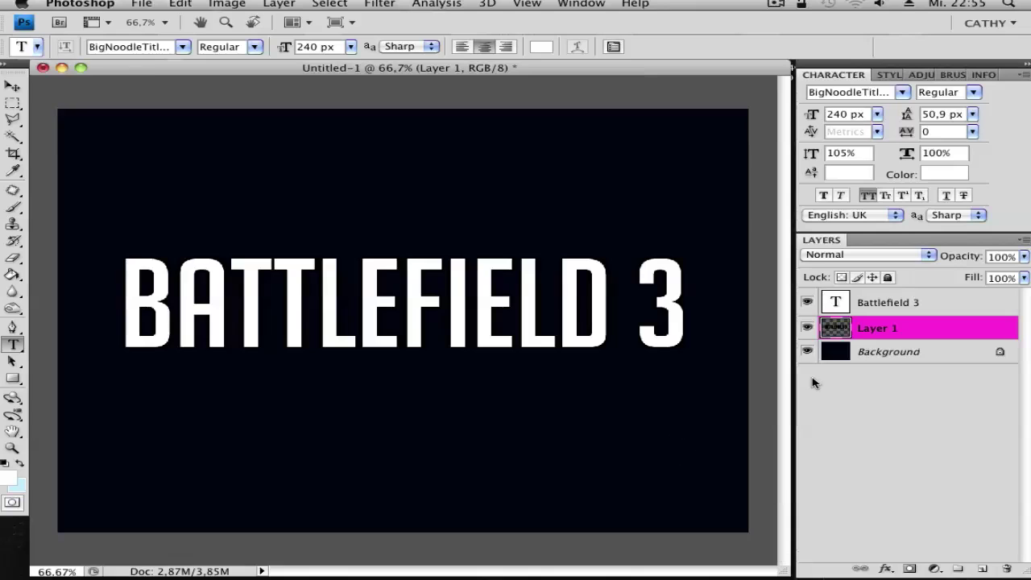
click(808, 352)
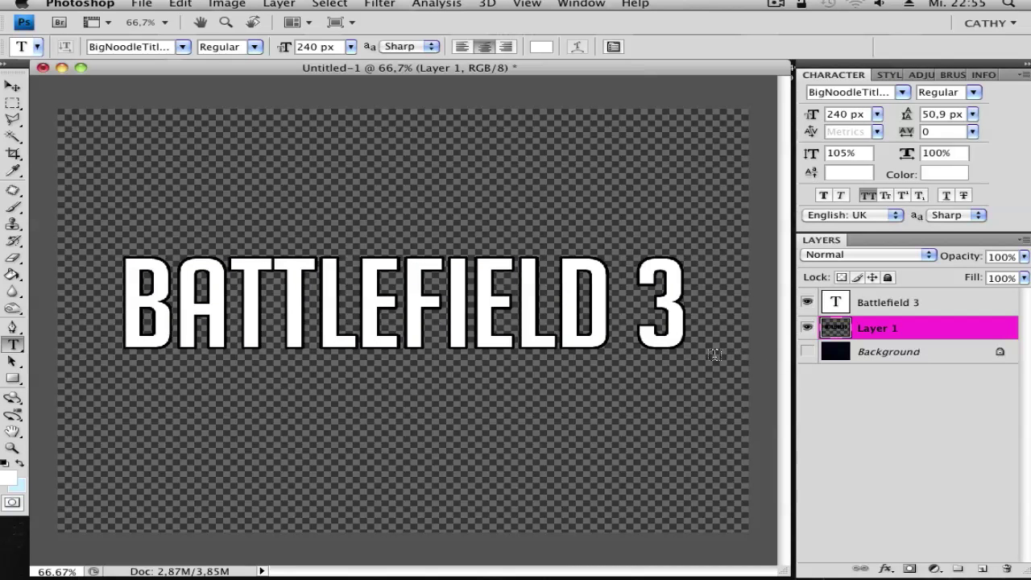
Create a new 6 × 6 px document.
click(146, 7)
click(155, 30)
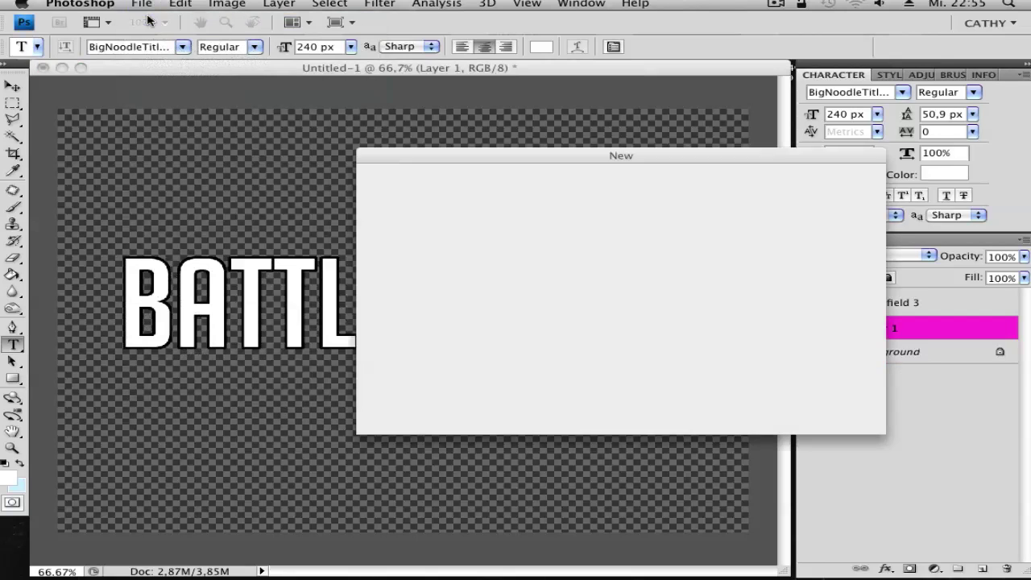
click(558, 245)
drag(558, 245, 426, 246)
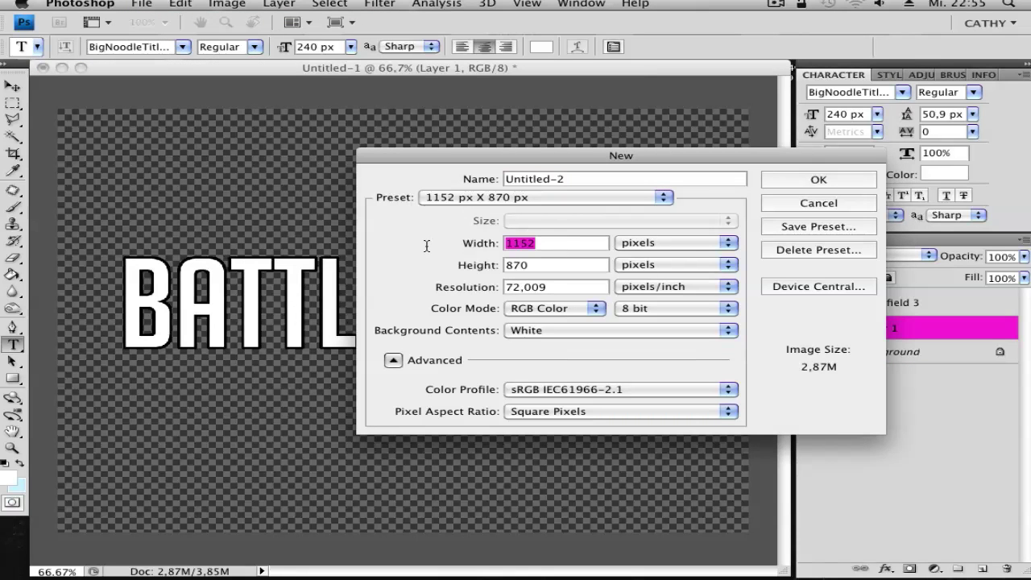
text(6)
key(Tab)
text(6)
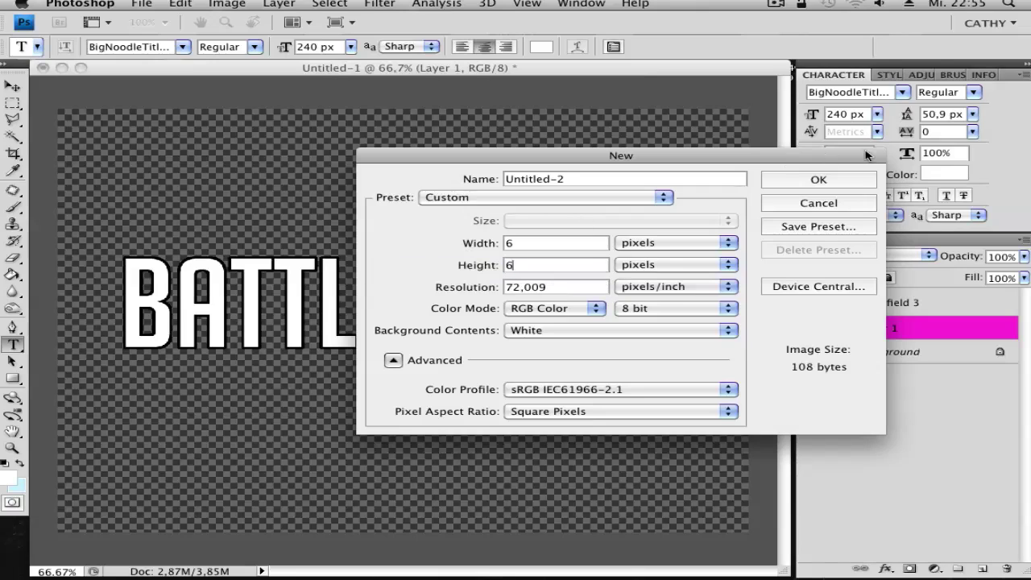
click(849, 179)
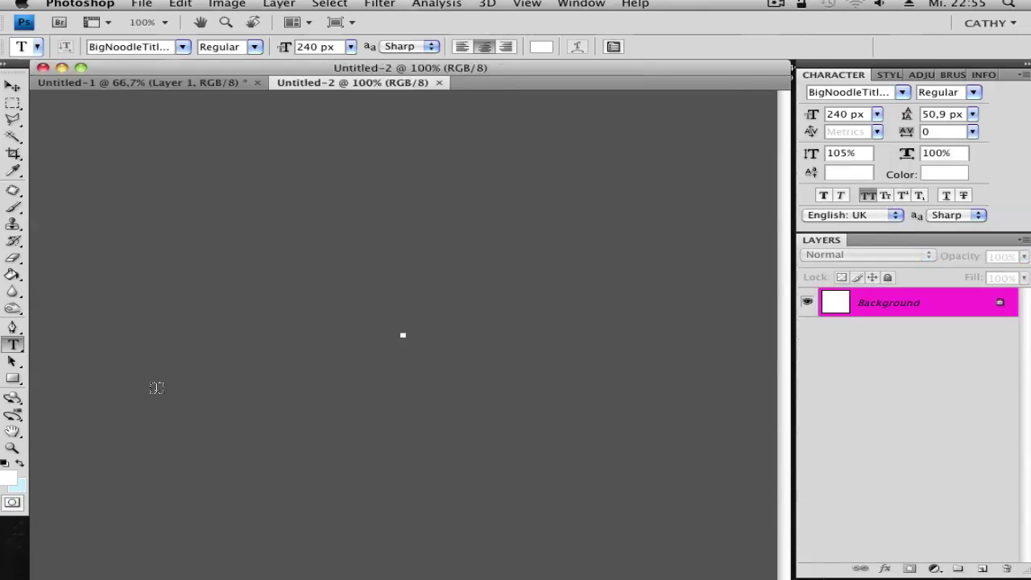
Zoom in and replace the Background with a transparent Layer 1.
drag(405, 272, 451, 333)
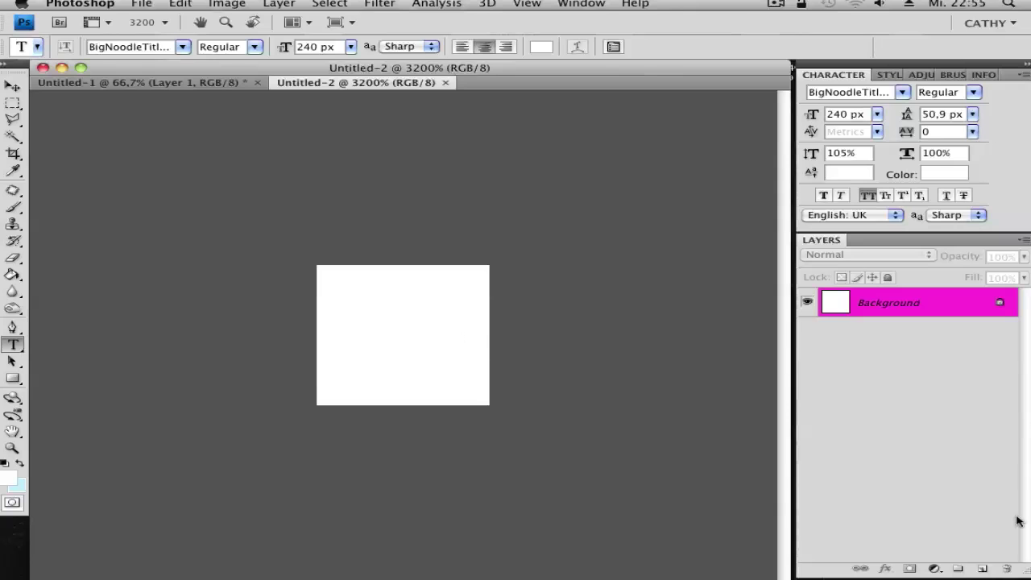
click(983, 569)
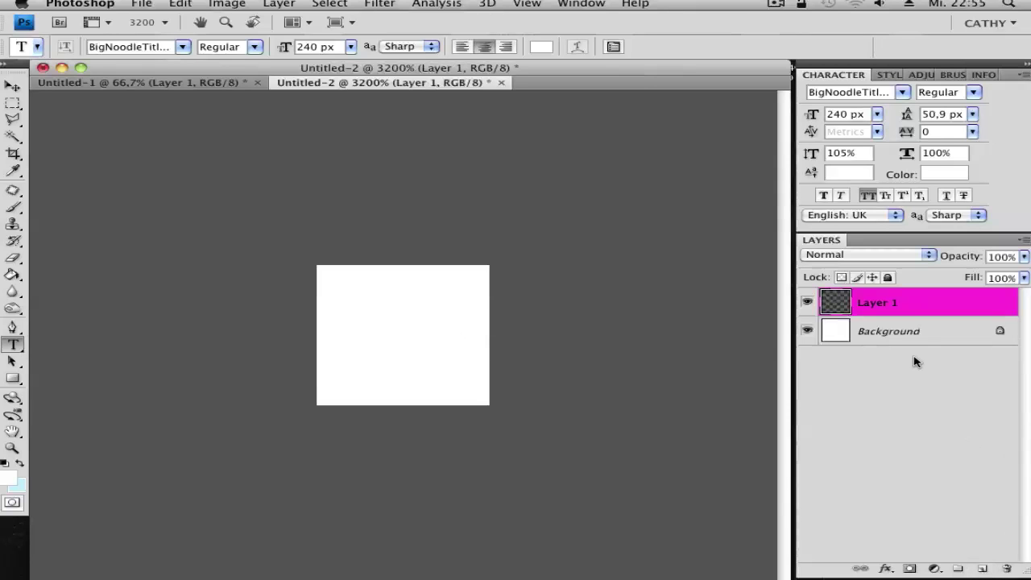
click(950, 333)
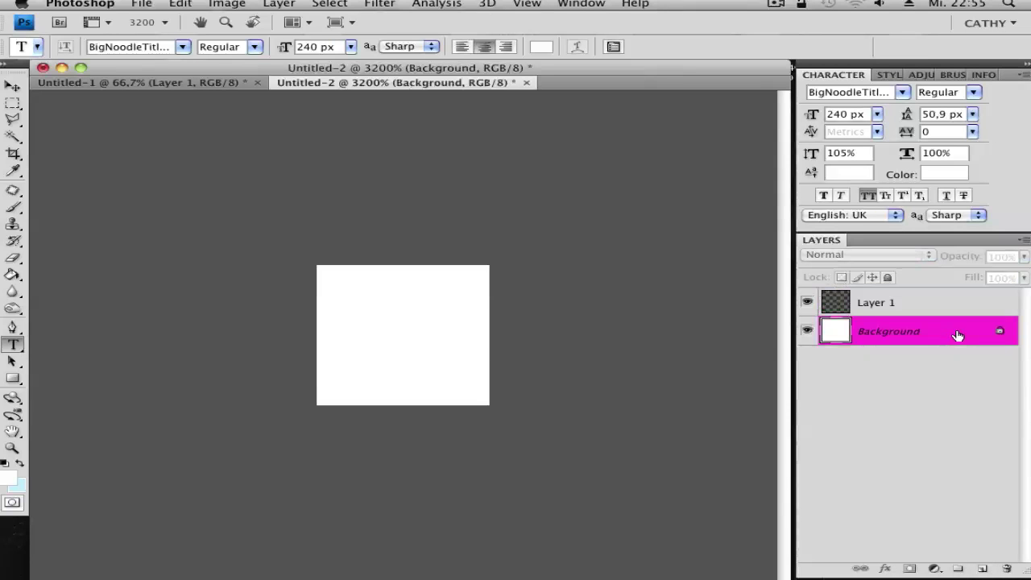
key(Delete)
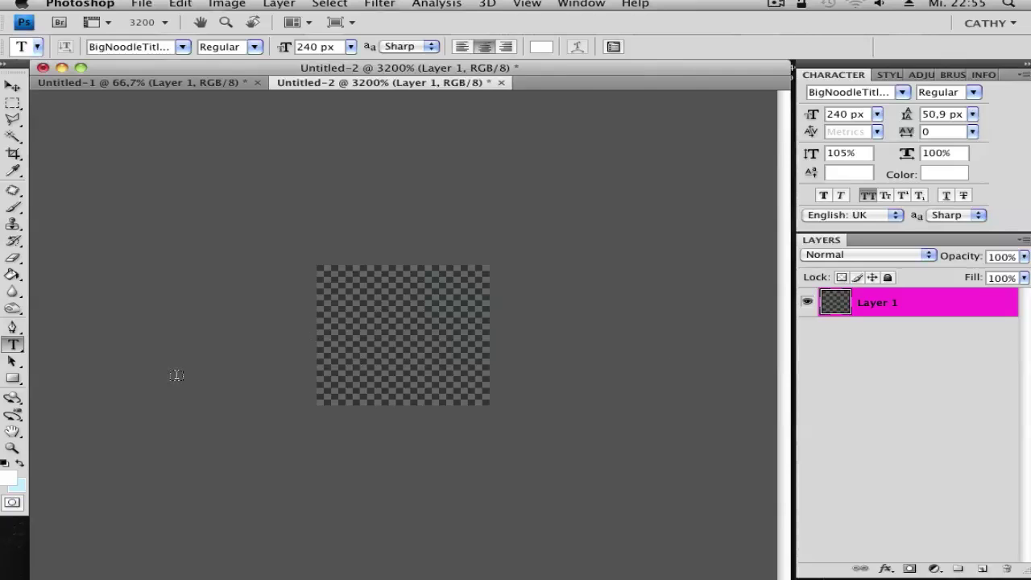
Marquee-select the tile's middle column and set the foreground colour to blue #20aeff.
key(m)
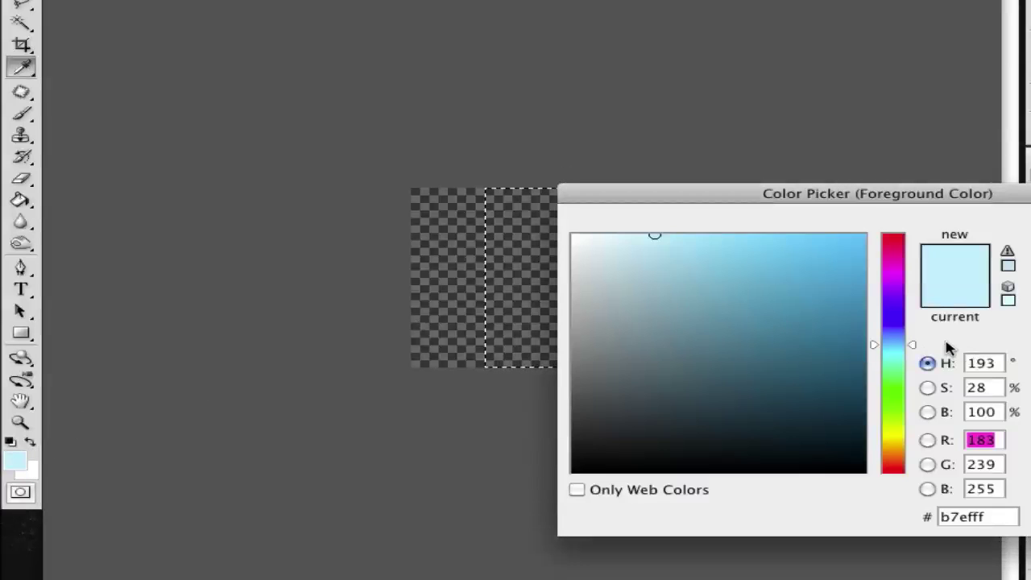
drag(900, 348, 898, 339)
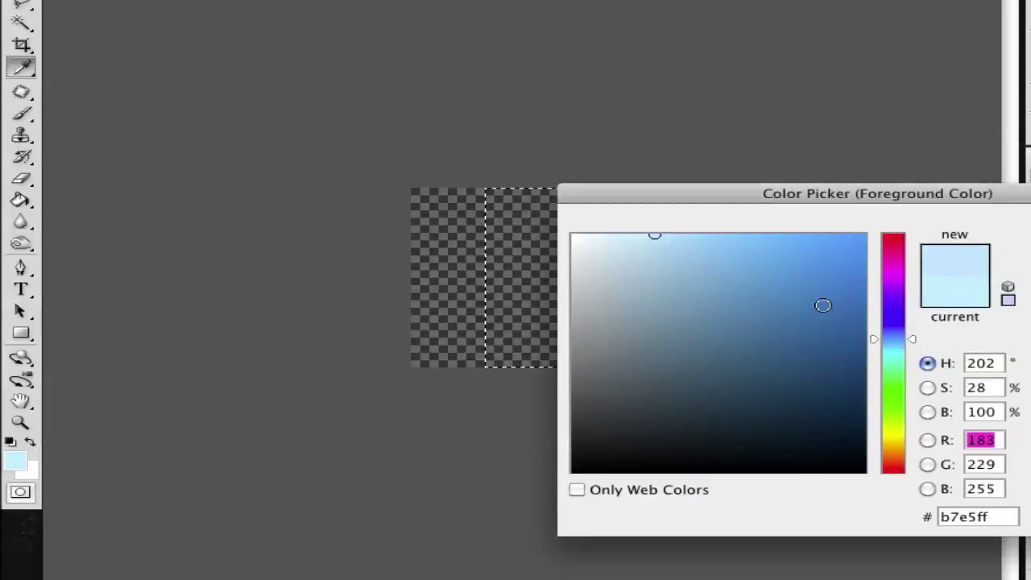
mouse_move(785, 256)
mouse_down()
mouse_move(774, 224)
mouse_move(778, 233)
mouse_move(829, 231)
mouse_up()
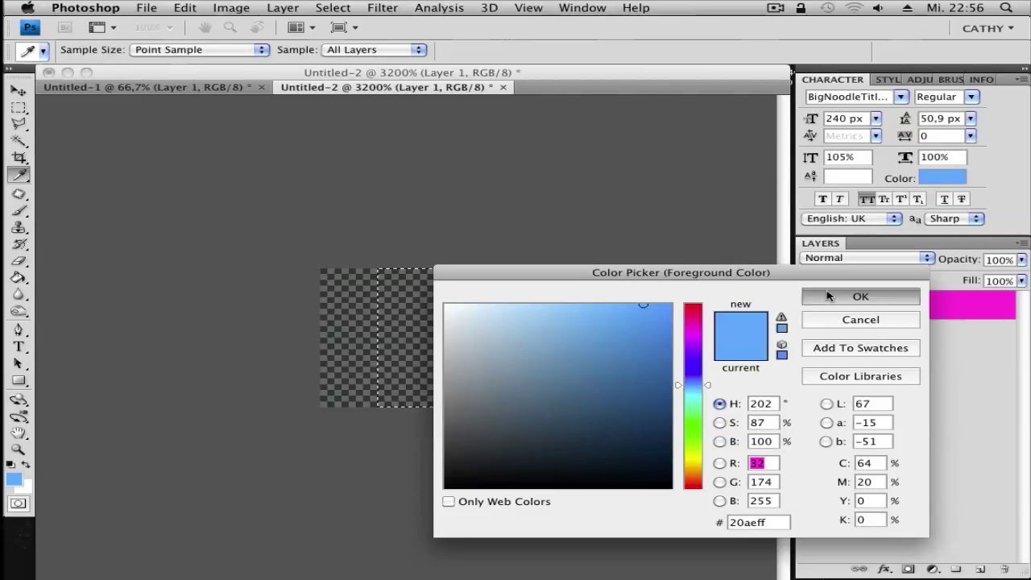
click(829, 296)
Fill the selected middle strip with the blue foreground colour and deselect.
click(184, 7)
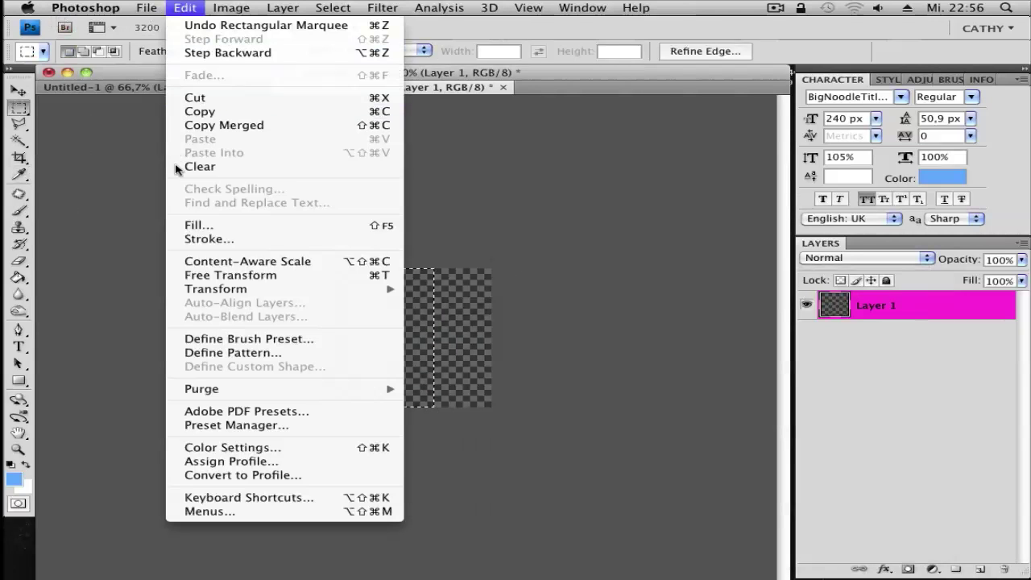
click(199, 225)
click(380, 213)
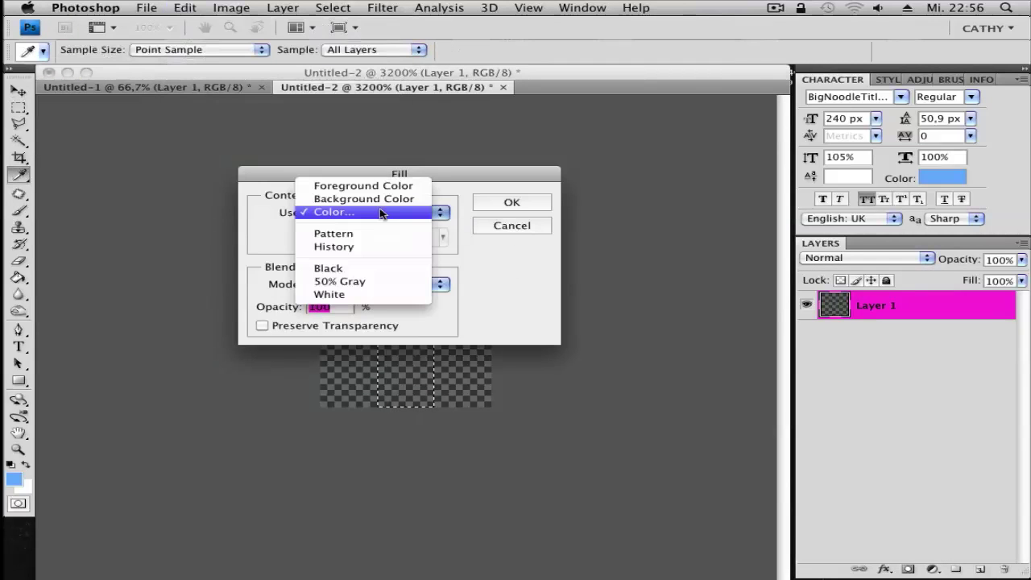
click(378, 187)
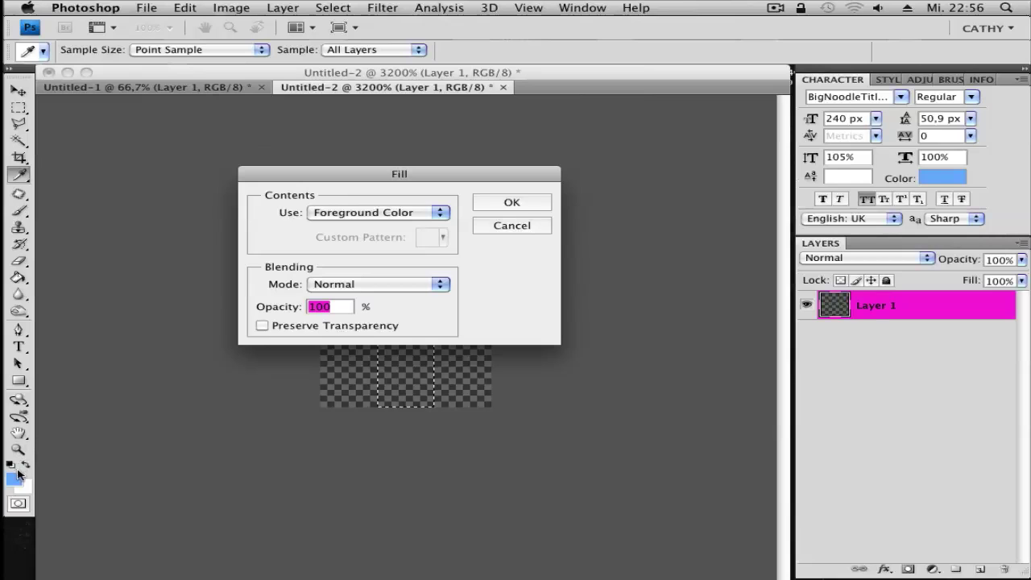
click(513, 201)
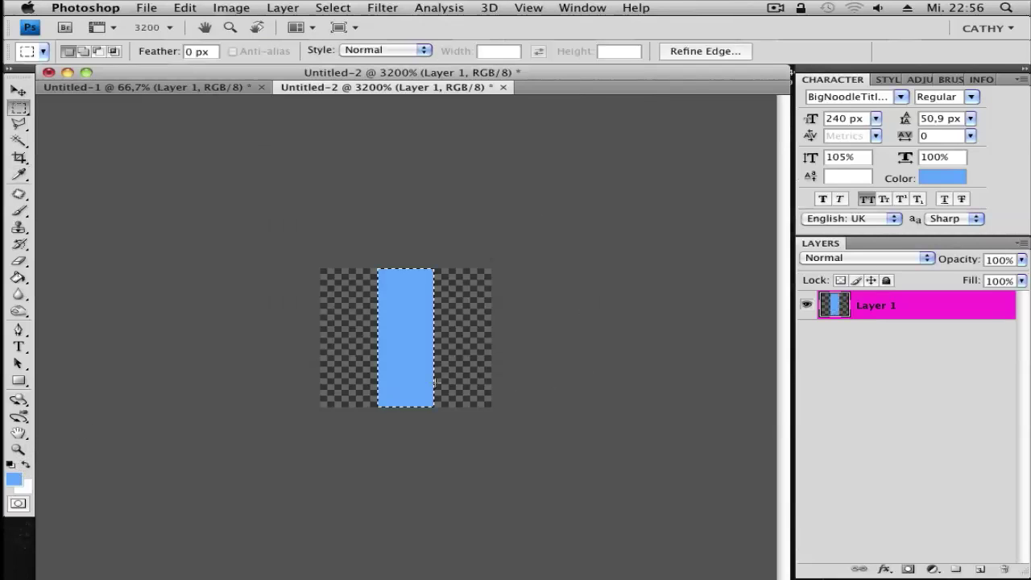
click(212, 200)
Define the tile as pattern 'Battlefield3' and return to the Untitled-1 document.
click(186, 7)
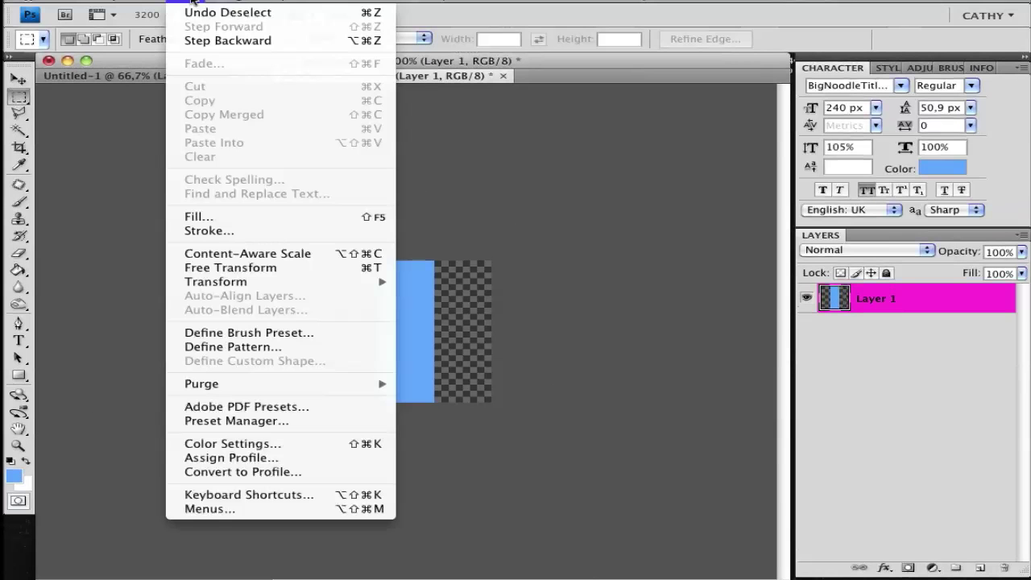
click(232, 347)
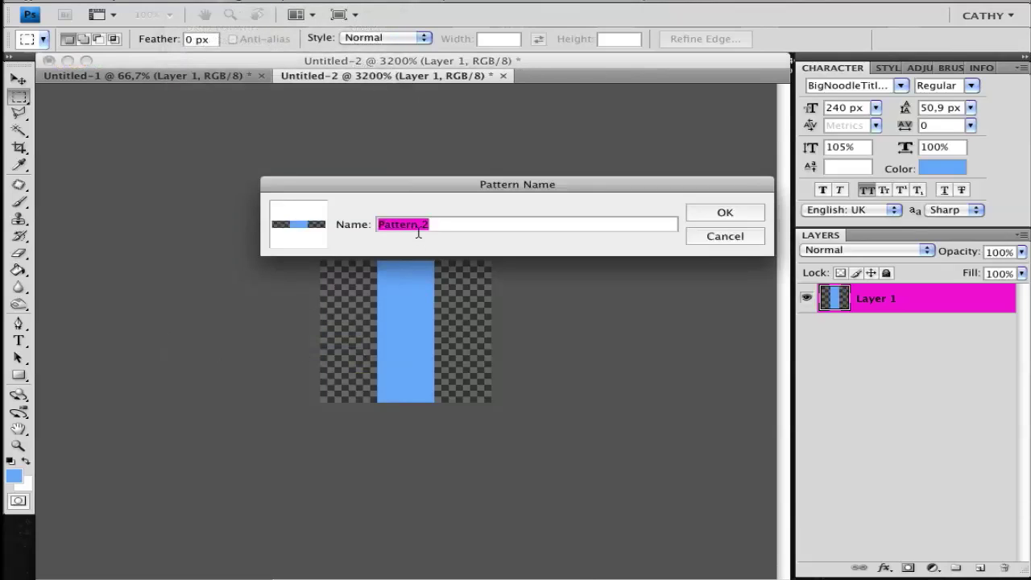
text(Battlefield3)
click(710, 213)
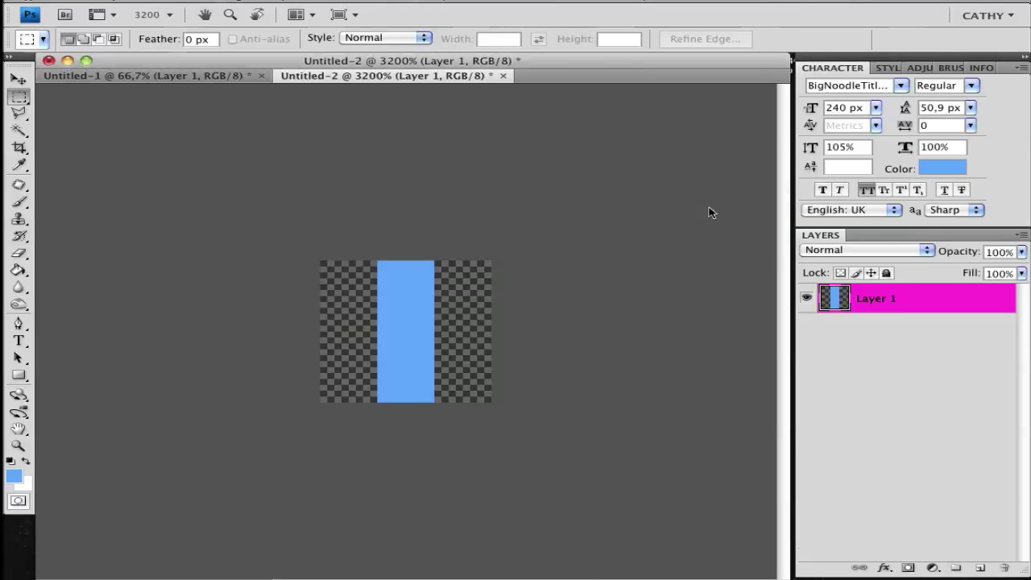
click(121, 77)
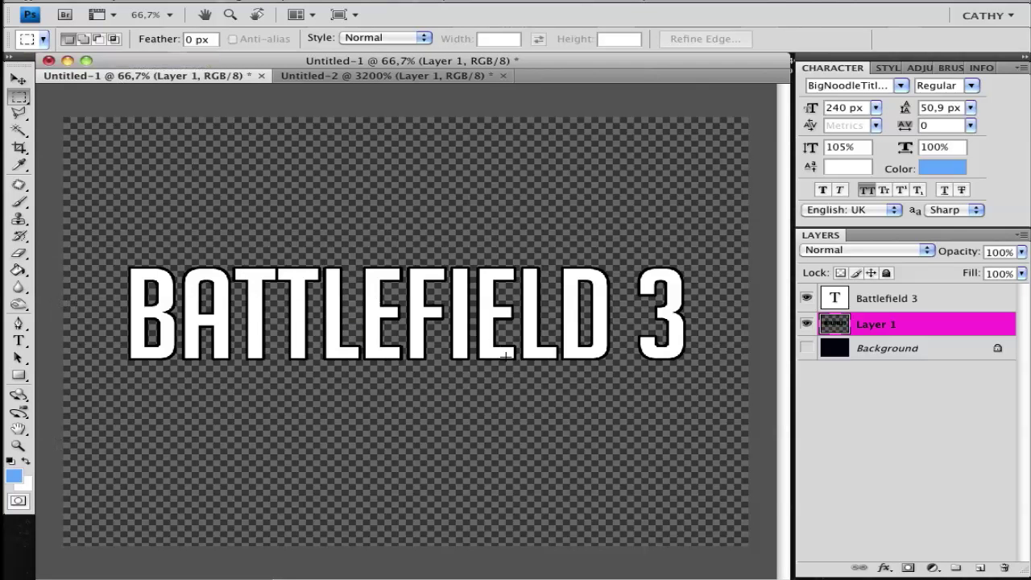
Add Layer 2 above the text and fill it with the Battlefield3 stripe pattern.
click(981, 568)
drag(913, 323, 917, 288)
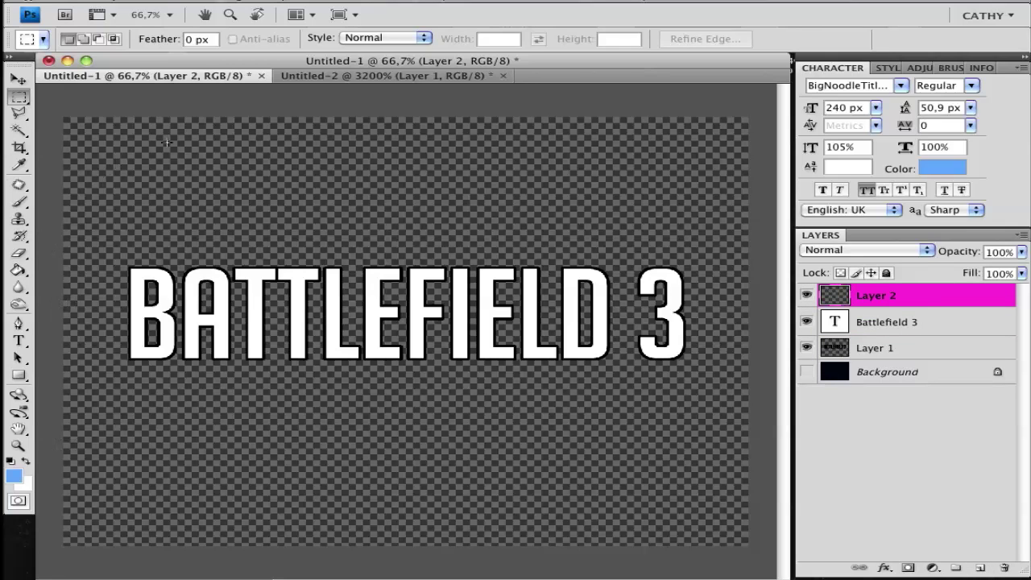
click(175, 0)
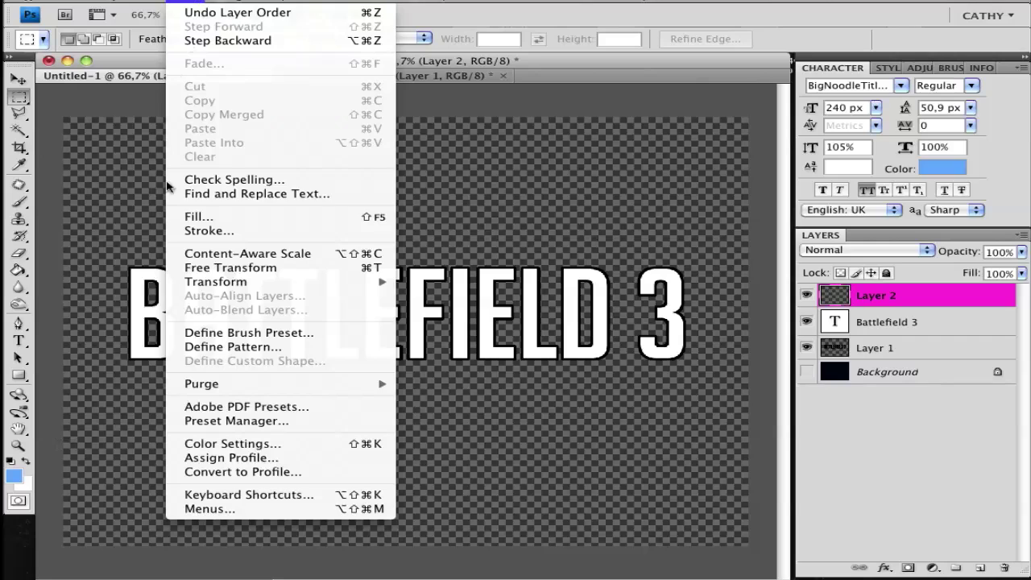
click(182, 215)
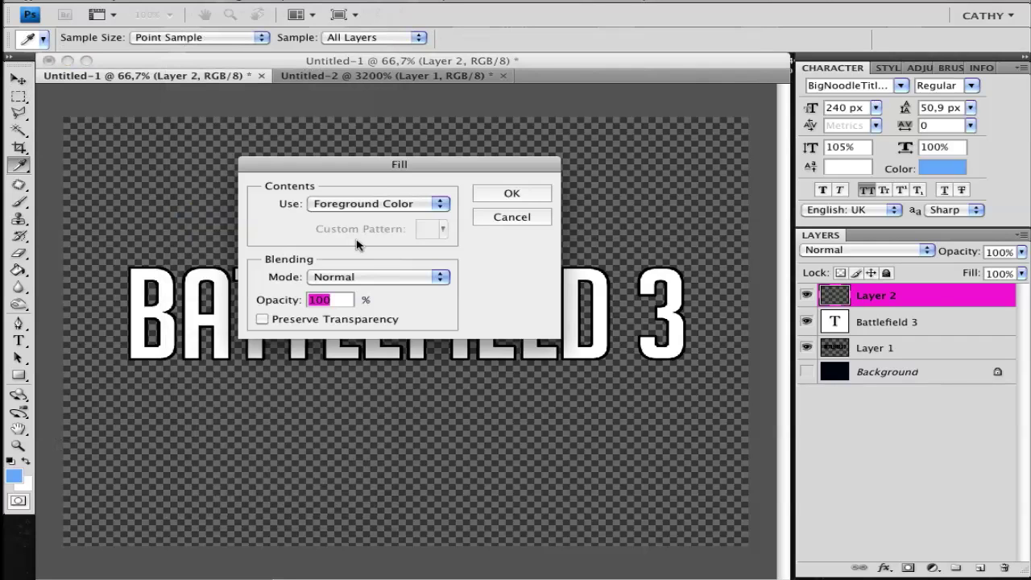
click(393, 204)
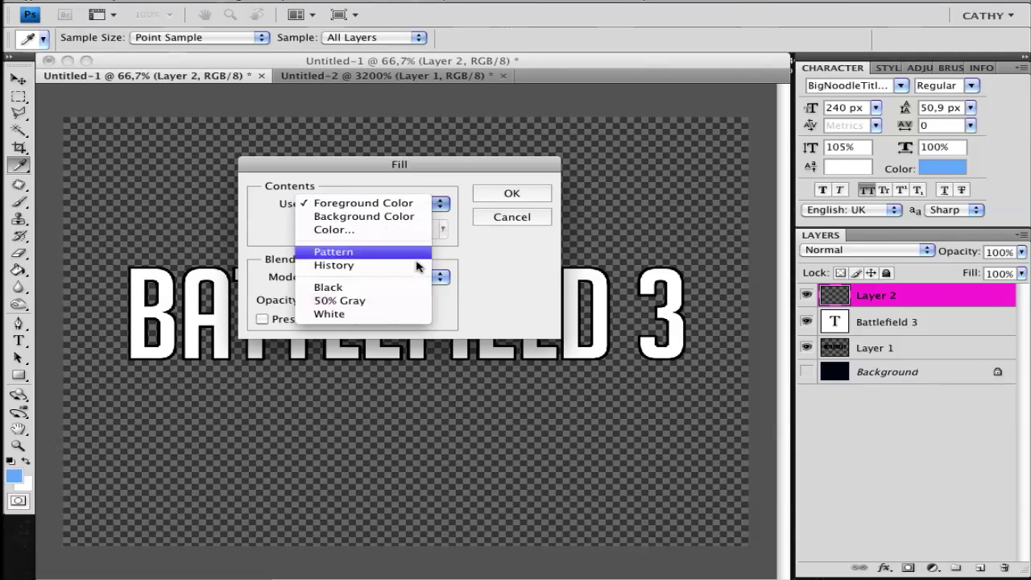
click(355, 250)
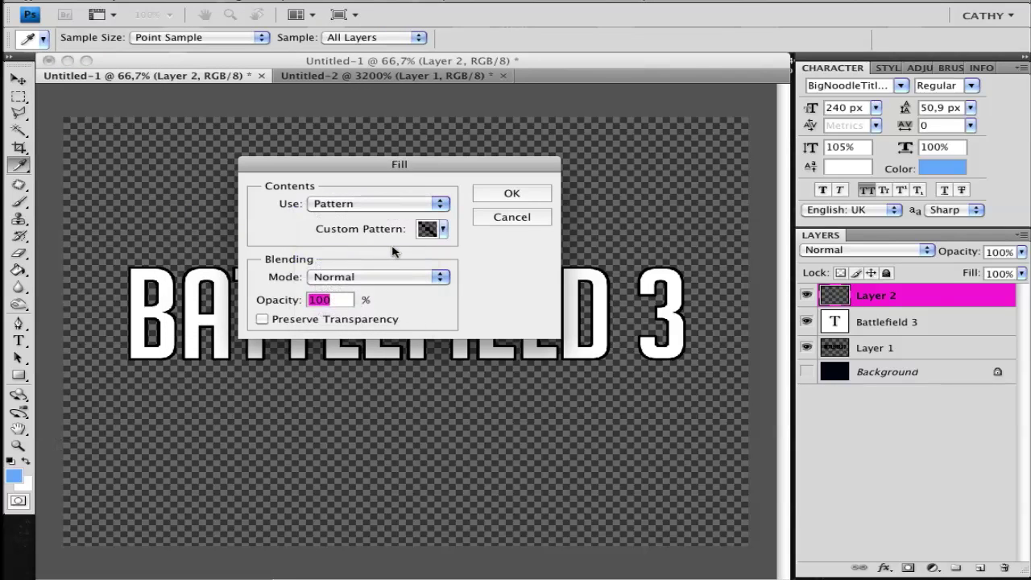
click(444, 231)
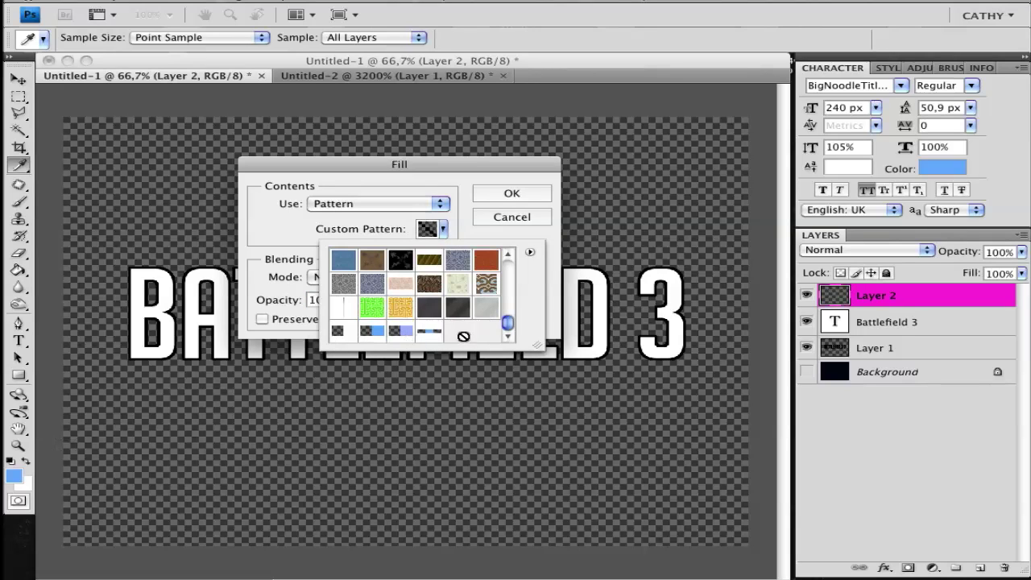
click(428, 338)
click(492, 194)
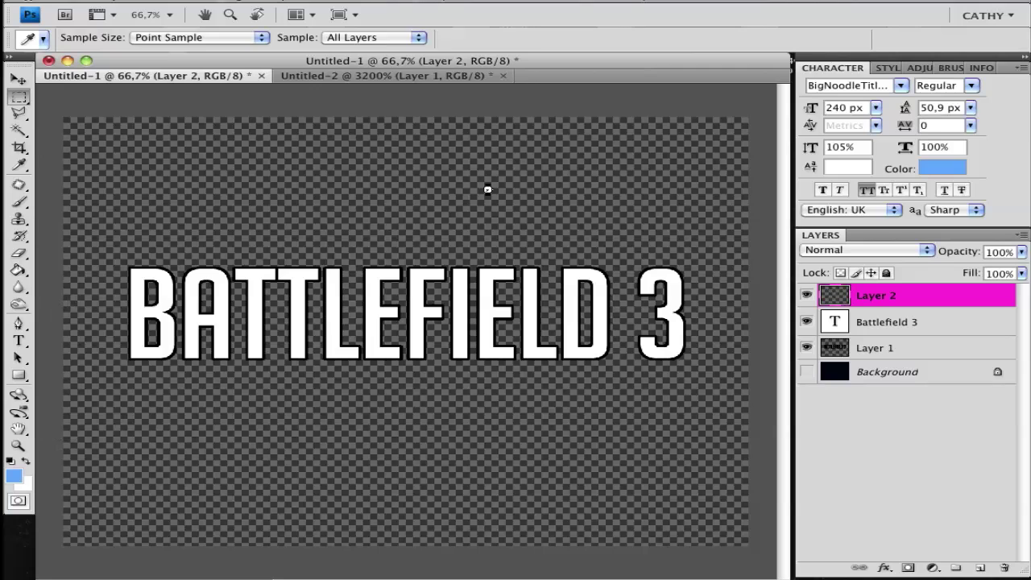
key(m)
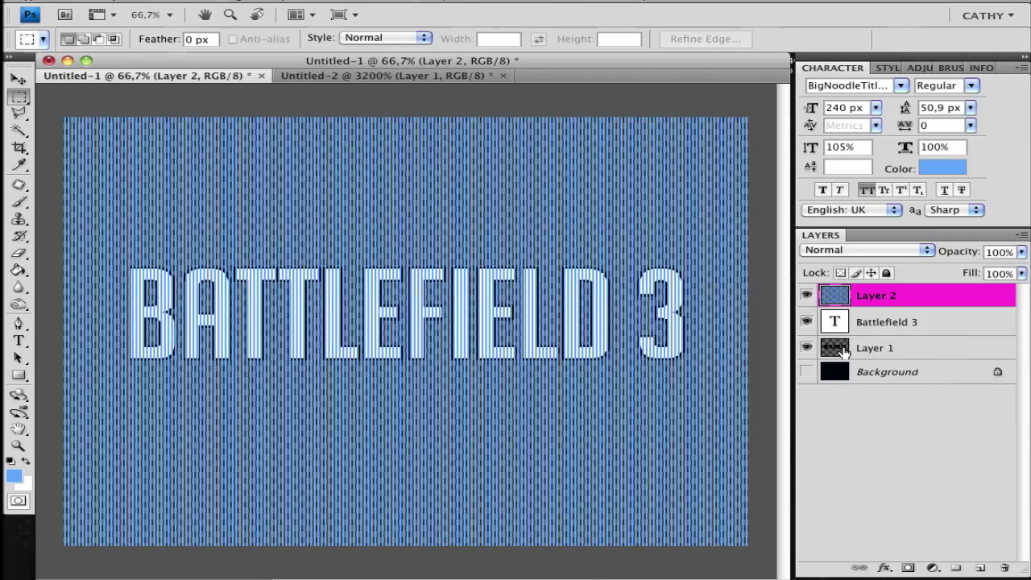
Delete Layer 2's stripes outside Layer 1's letter outline using an inverted selection, then deselect.
click(843, 352)
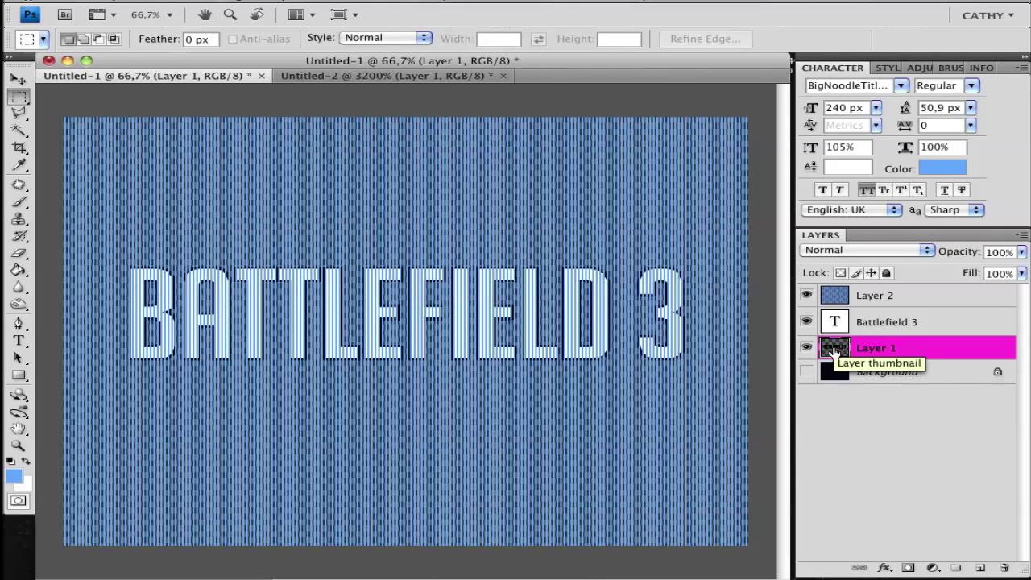
super+click(834, 352)
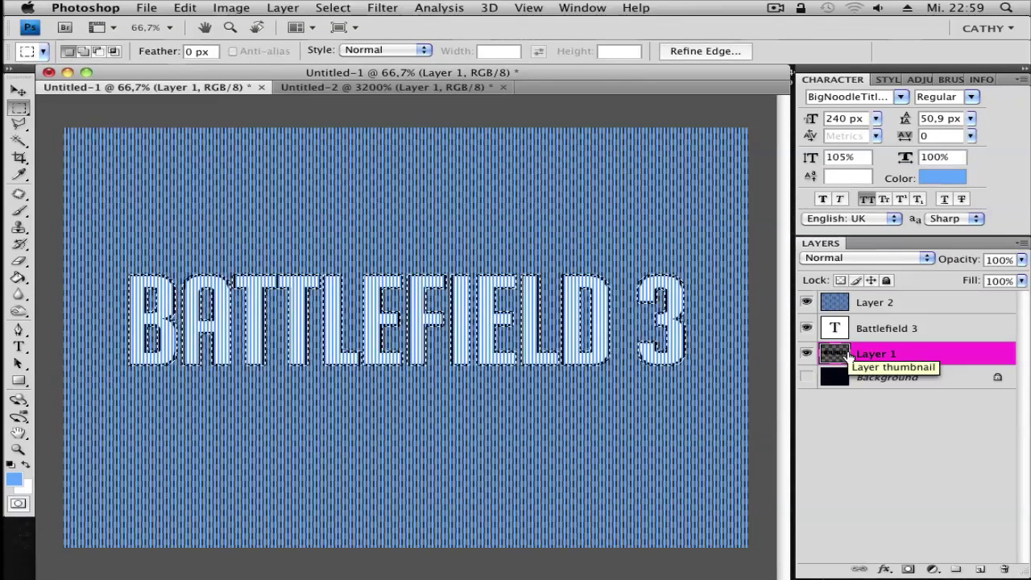
click(351, 7)
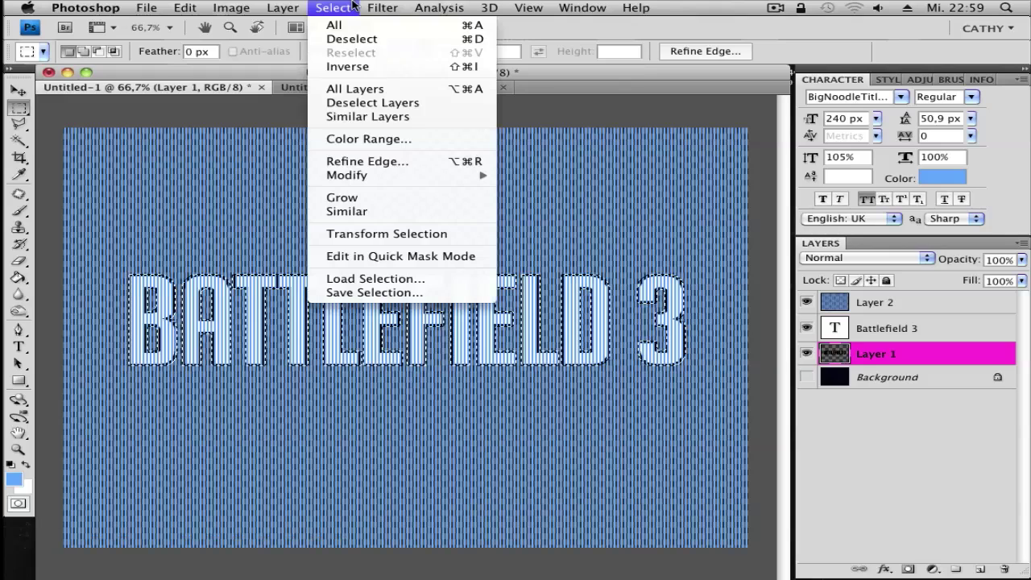
click(344, 67)
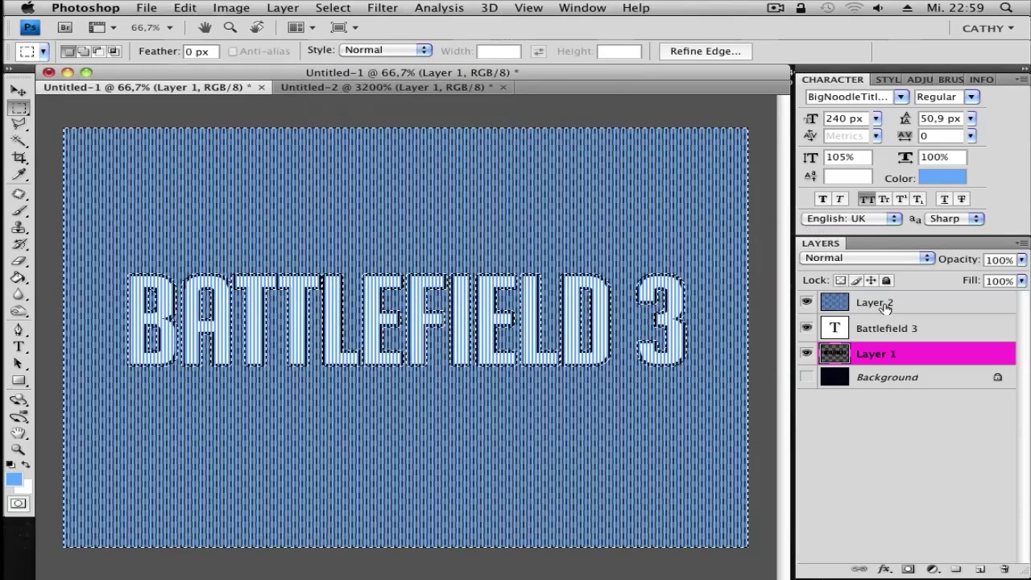
click(910, 304)
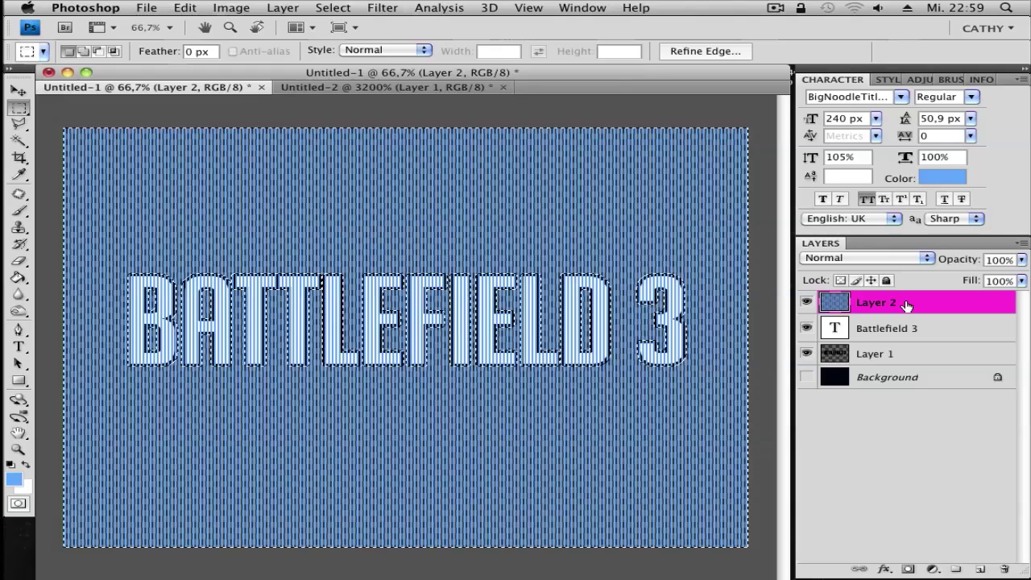
key(Delete)
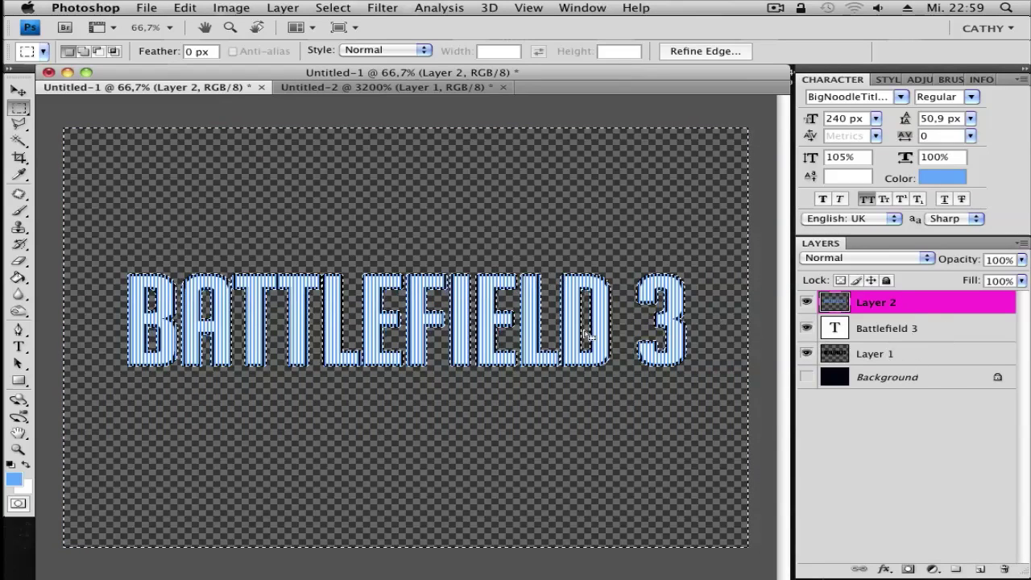
click(346, 9)
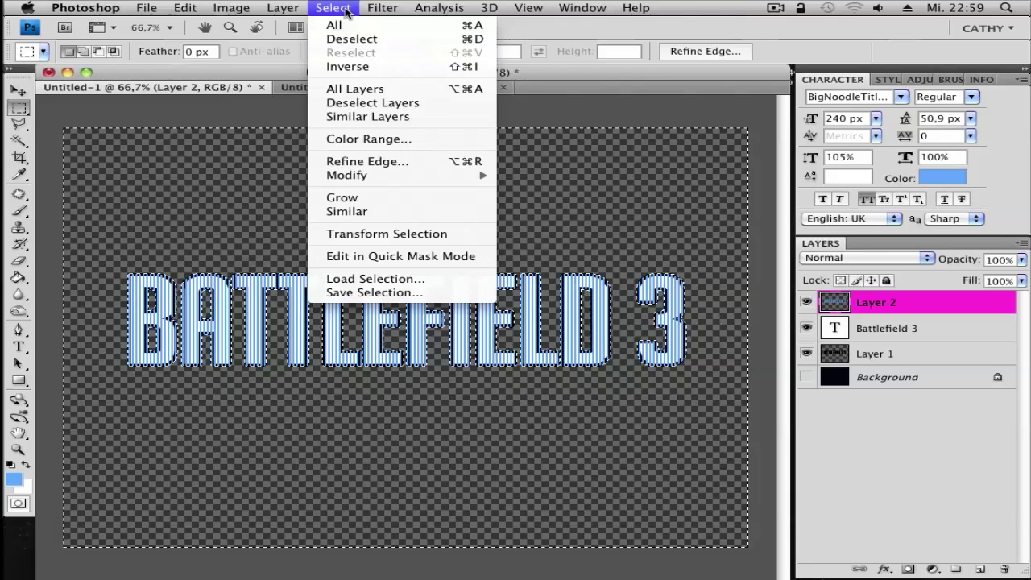
click(351, 39)
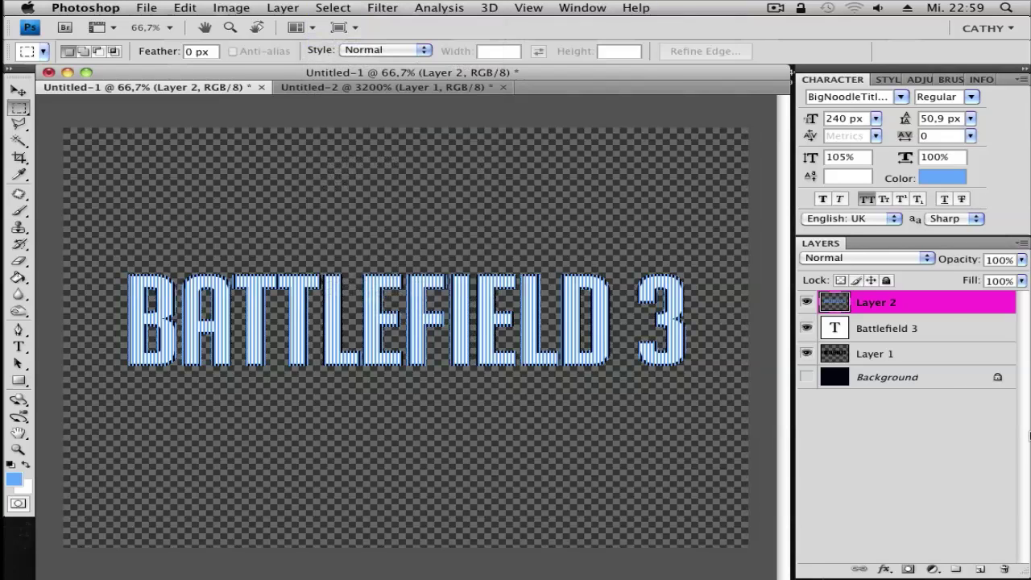
Move the BATTLEFIELD 3 text layer above Layer 2, then make Layer 2 active.
click(912, 330)
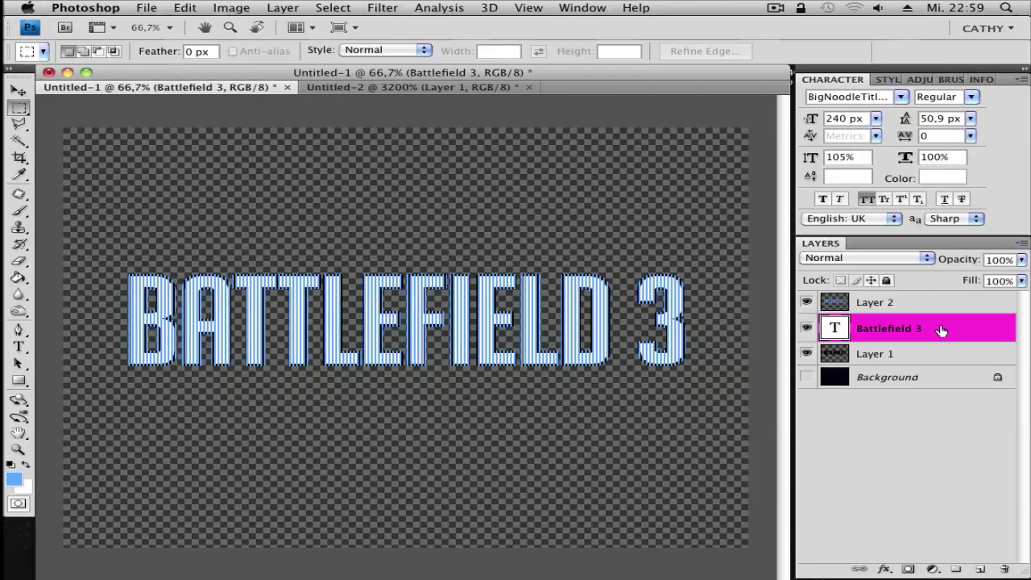
drag(941, 330, 956, 298)
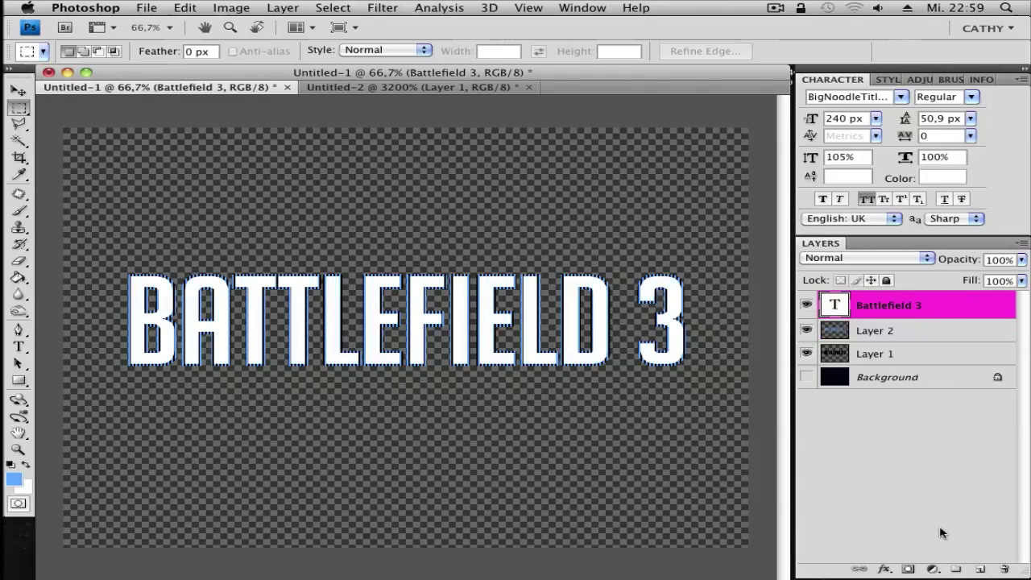
click(929, 338)
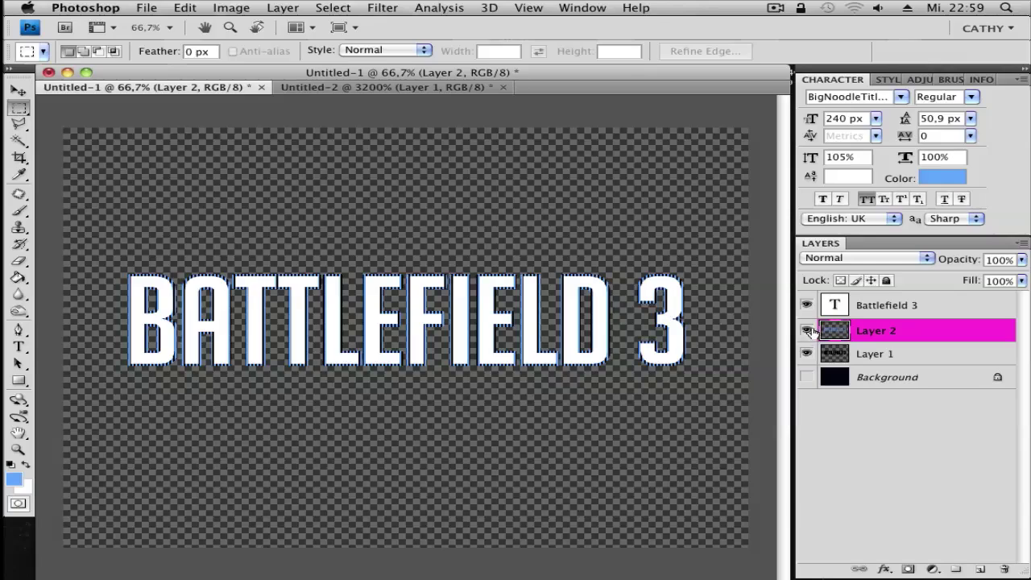
click(806, 331)
click(806, 330)
Erase the stripes from the letters' upper parts with a soft 201 px Eraser.
click(21, 264)
click(64, 260)
click(126, 53)
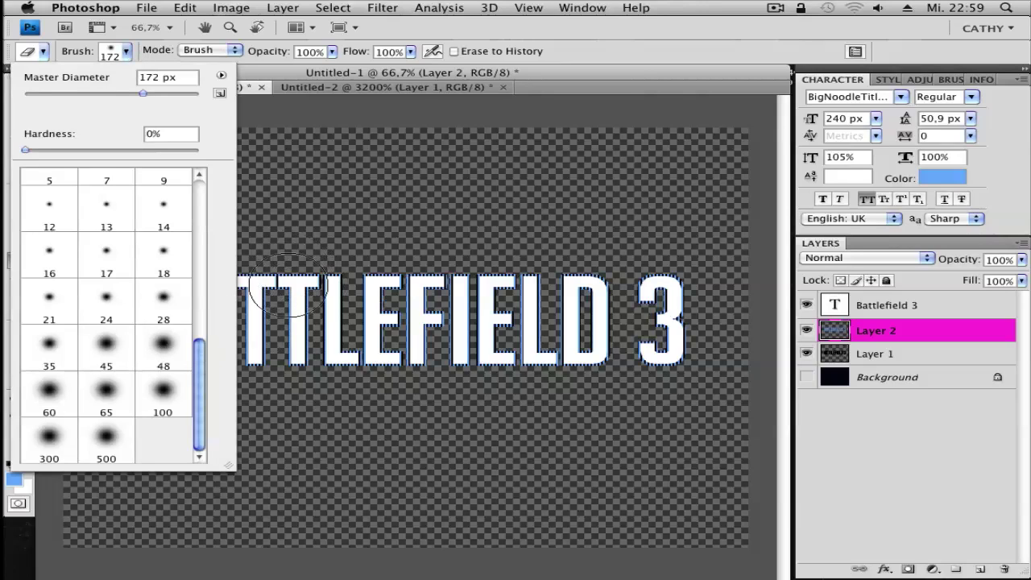
drag(143, 94, 149, 94)
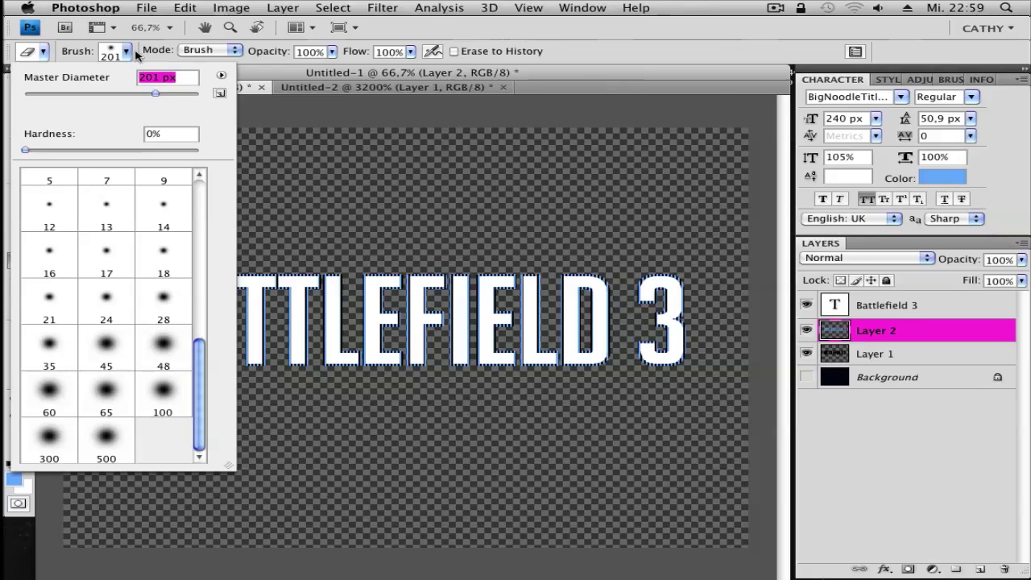
click(128, 54)
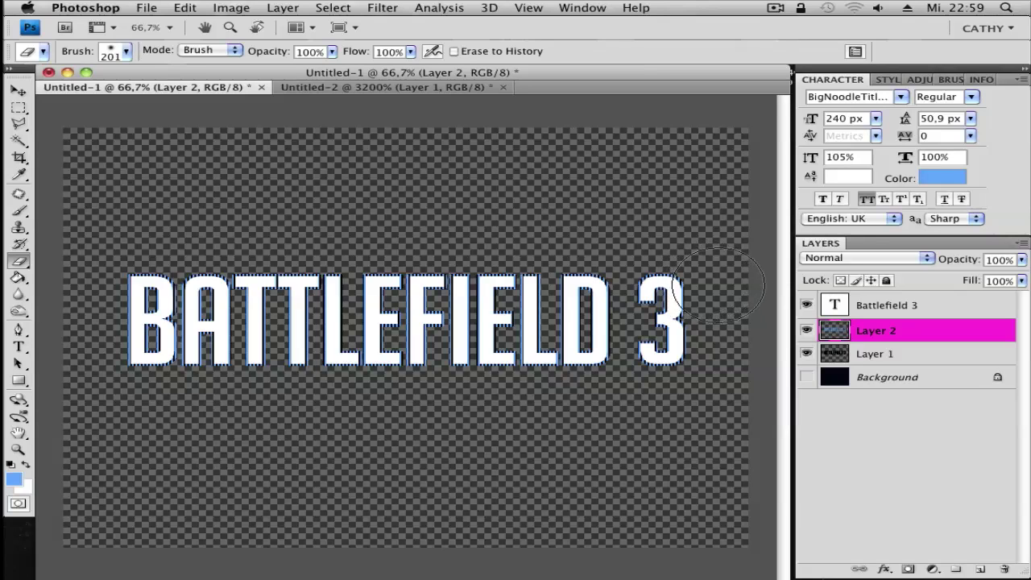
mouse_move(717, 279)
mouse_down()
mouse_move(583, 299)
mouse_move(210, 298)
mouse_move(81, 252)
mouse_up()
mouse_move(685, 278)
mouse_down()
mouse_move(503, 285)
mouse_move(548, 283)
mouse_move(380, 311)
mouse_move(478, 293)
mouse_move(332, 274)
mouse_up()
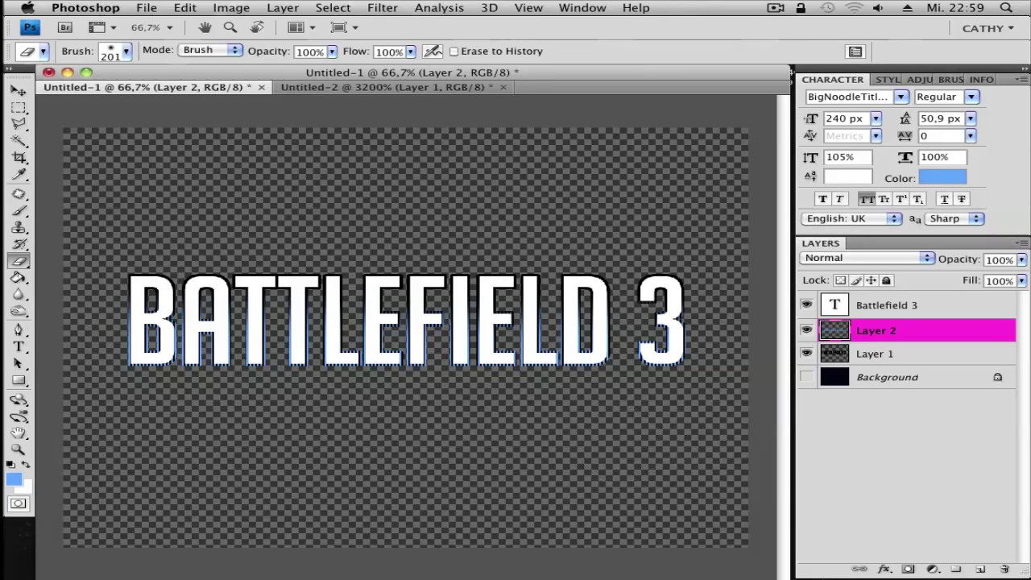
Show the dark navy Background layer and make it the active layer.
click(806, 377)
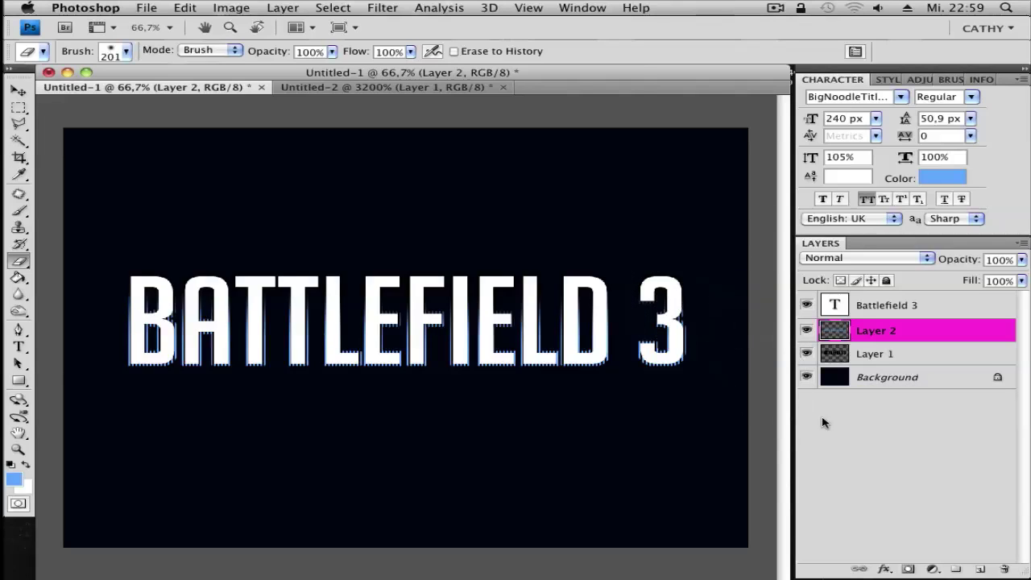
click(869, 379)
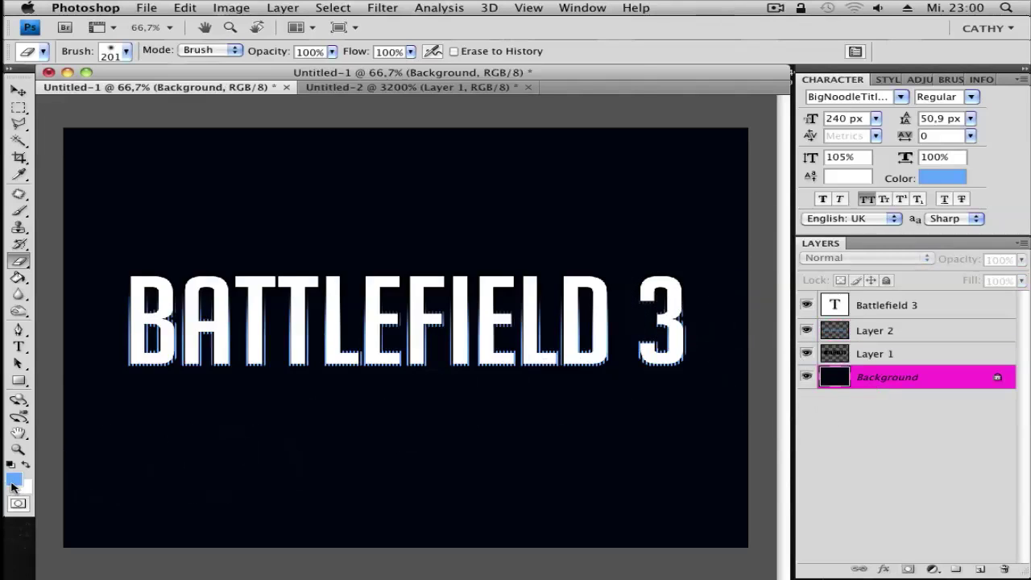